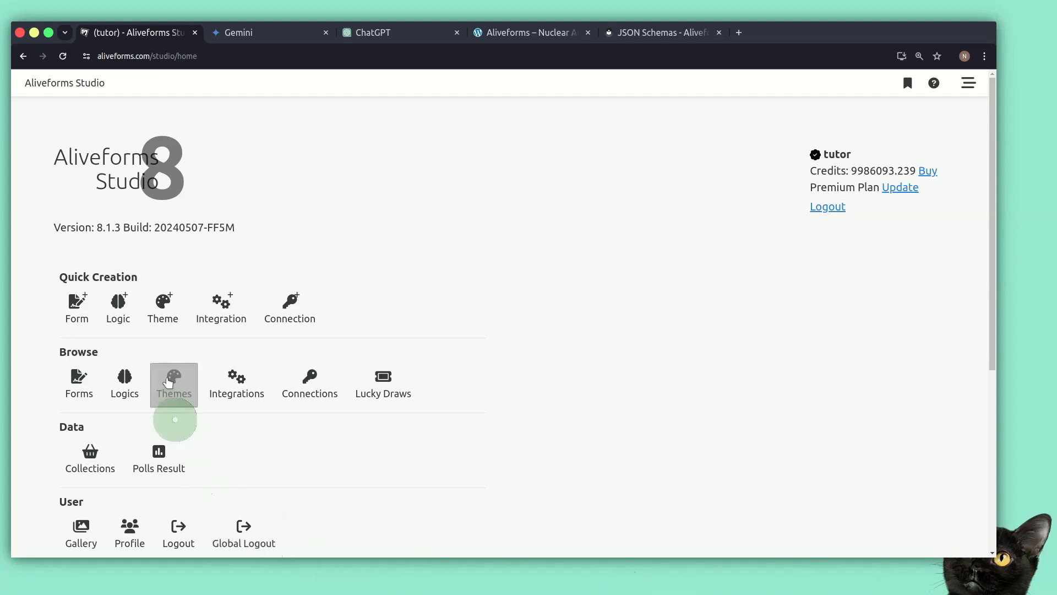
Start creating a new form from scratch with the Ranked Quiz form type
click(54, 312)
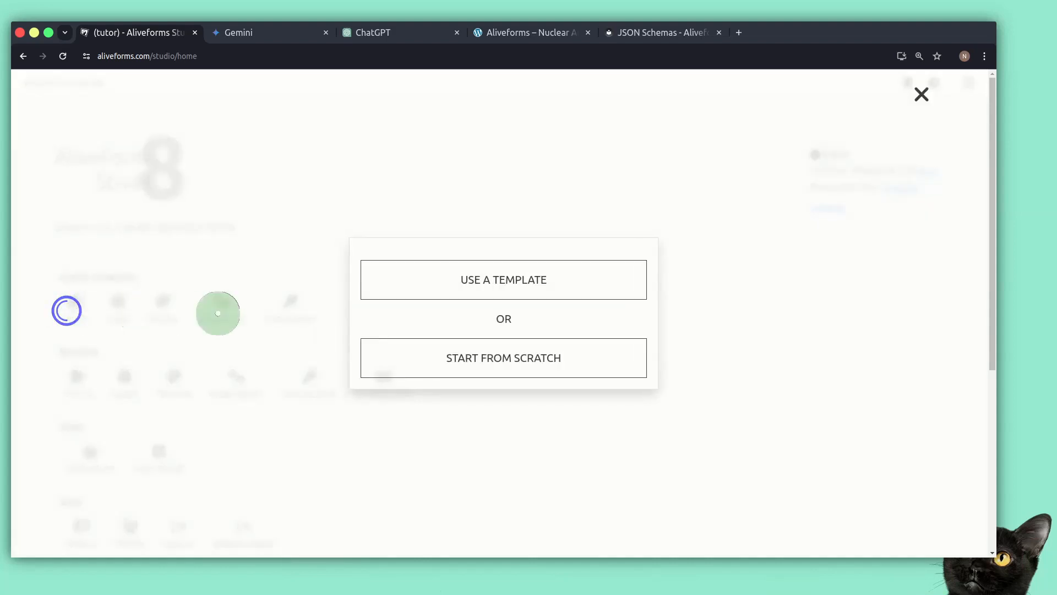
click(449, 359)
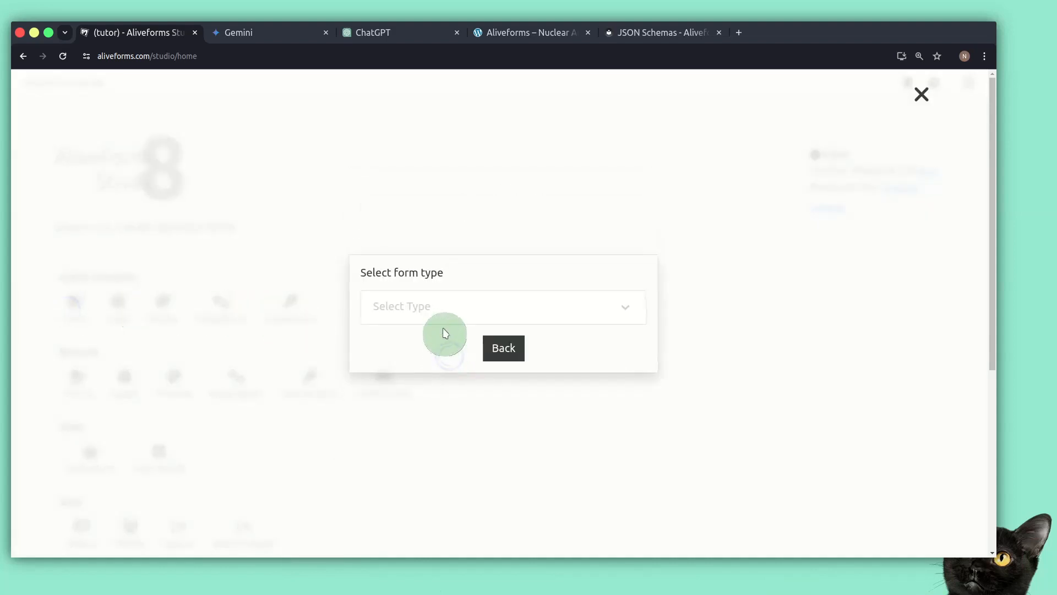
click(454, 318)
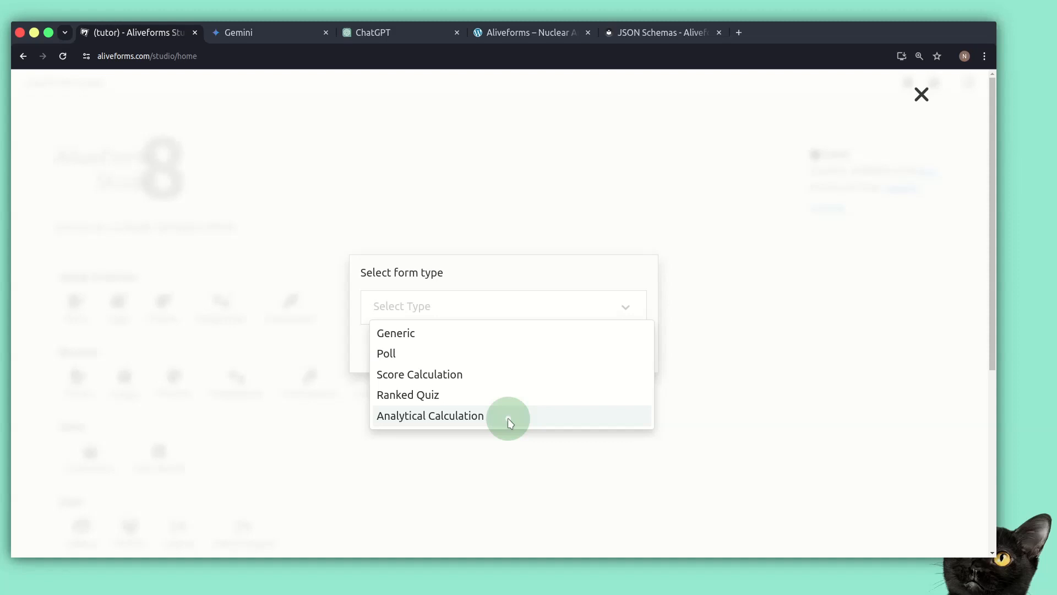
click(461, 395)
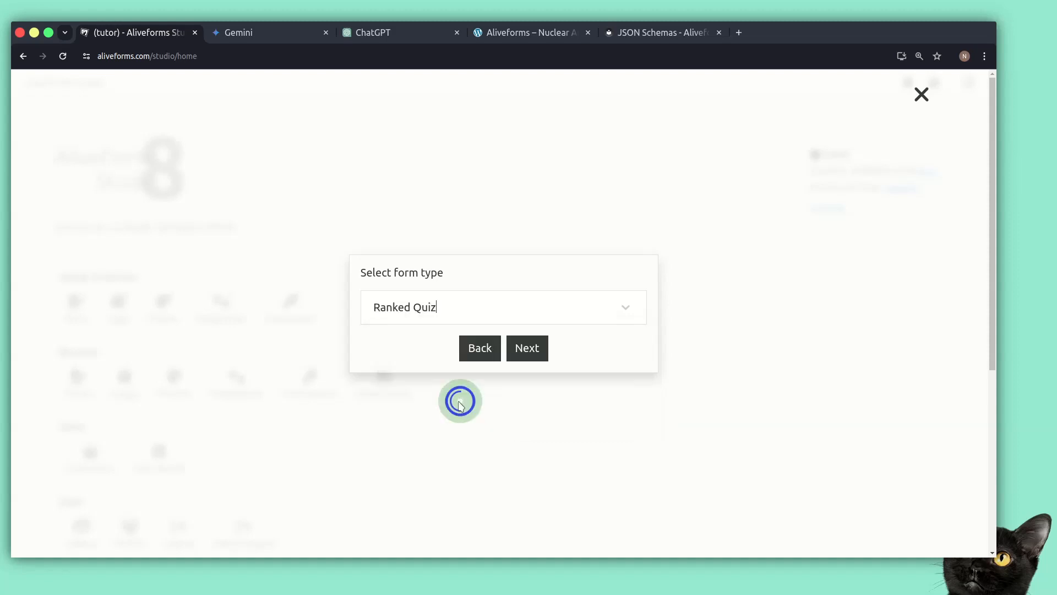
click(515, 353)
Name the new form "Lord of the Rings Quiz 2024" and create it
click(527, 310)
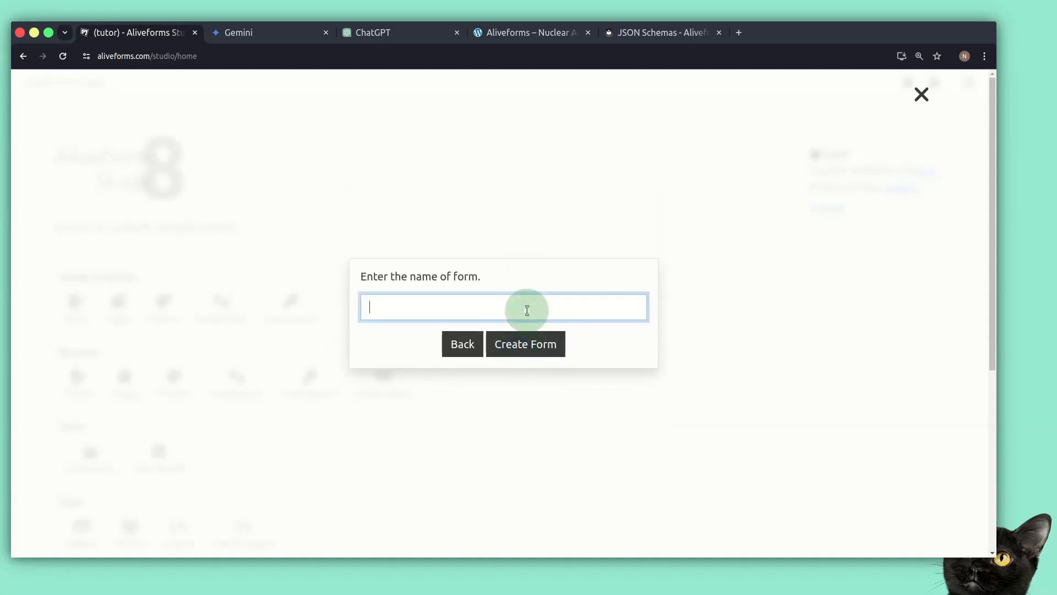
text(Lop)
key(BackSpace)
text(rd of the Rings)
key(Return)
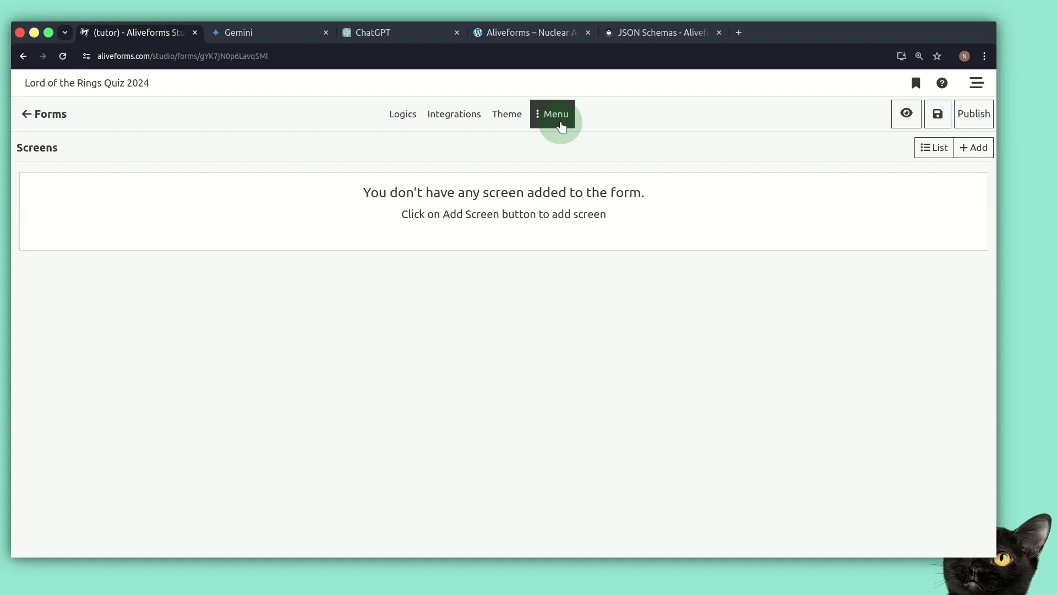
Open the form's JSON editor from the form menu and copy the form schema
click(561, 126)
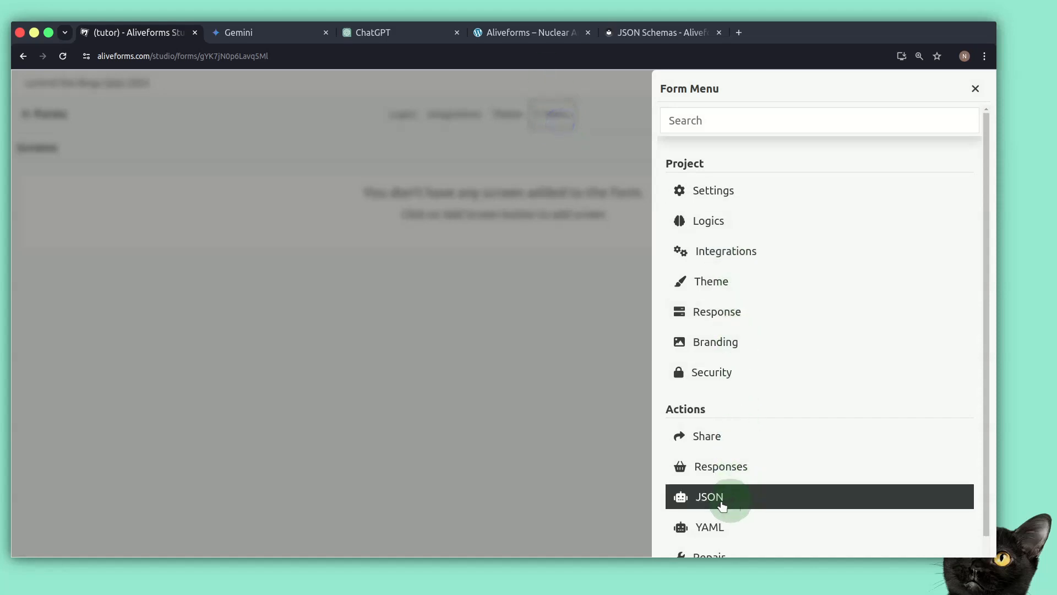
click(711, 498)
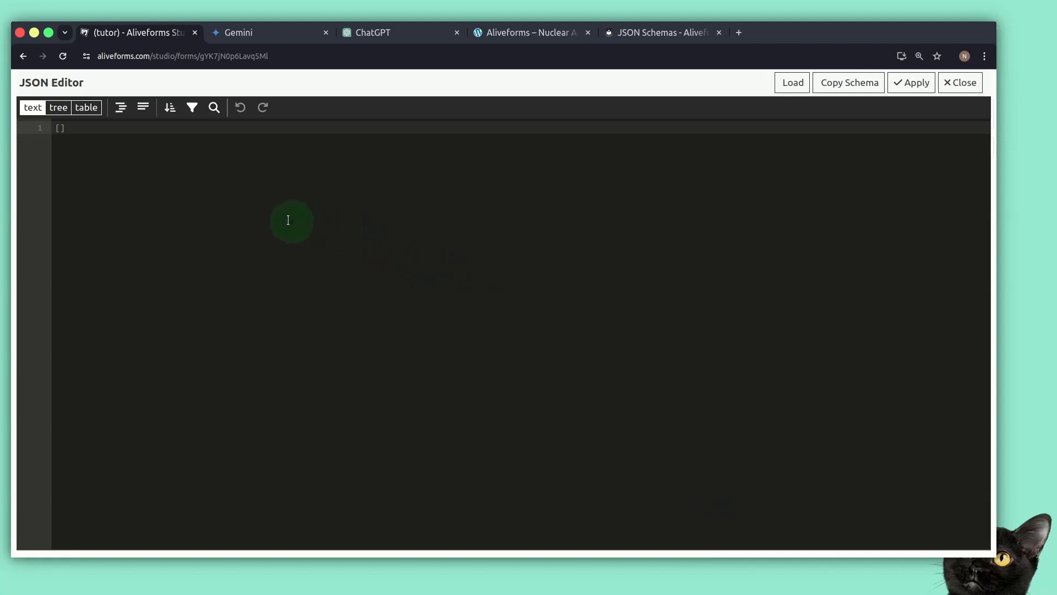
click(818, 84)
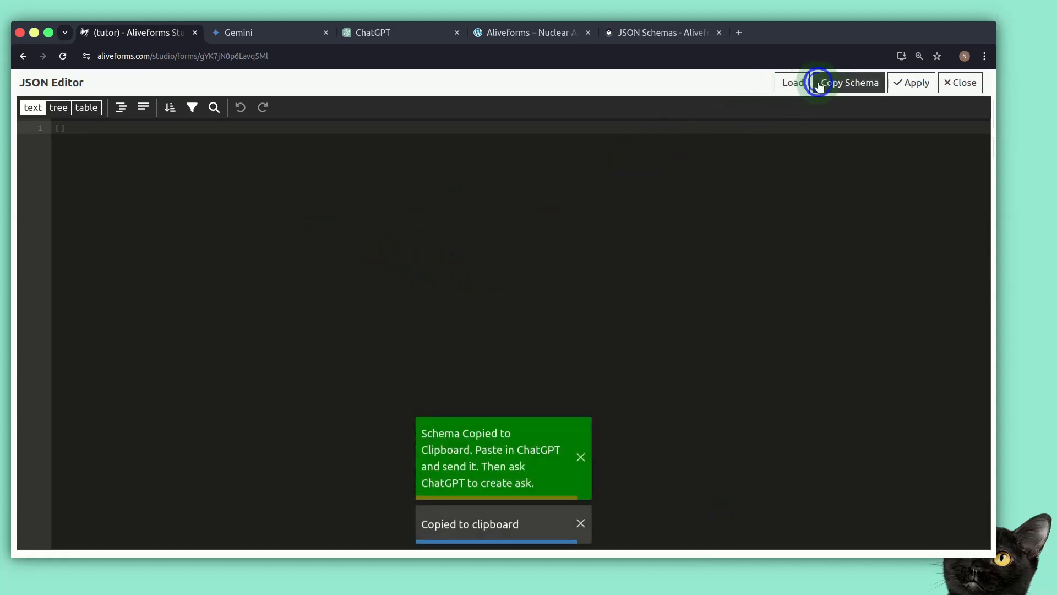
Switch to ChatGPT, paste the schema and send it with "This is Aliveforms JSON schema for Ranked Quiz. memorize it."
click(368, 34)
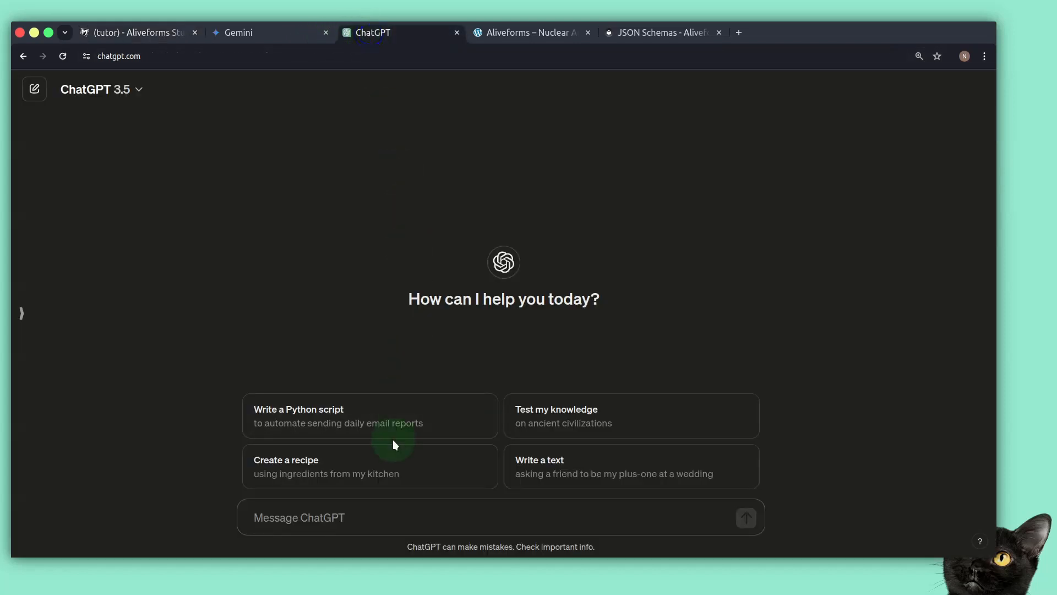
key(ctrl+v)
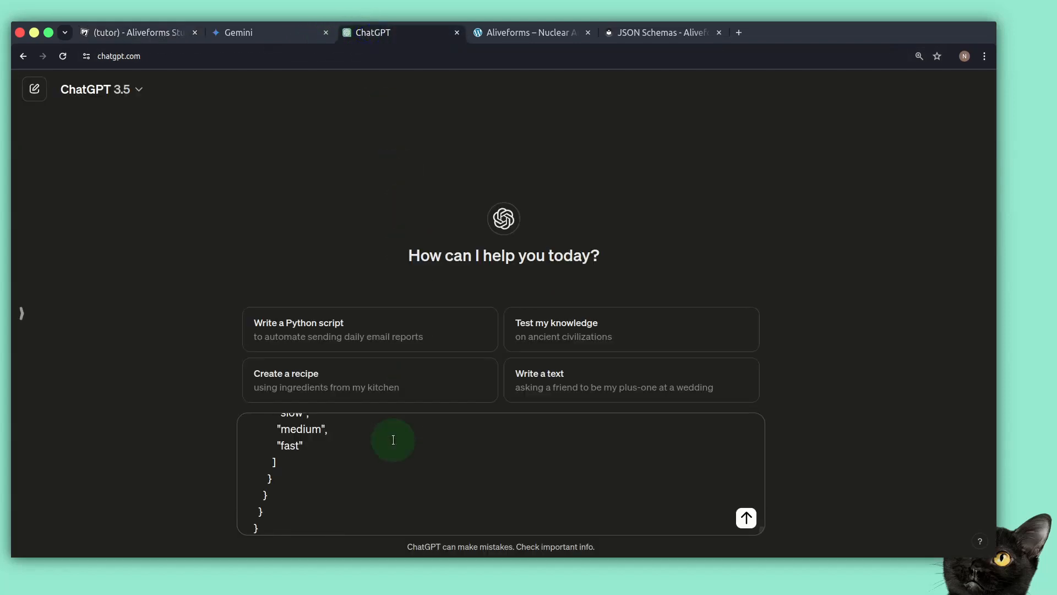
key(shift+Return)
key(shift+Return)
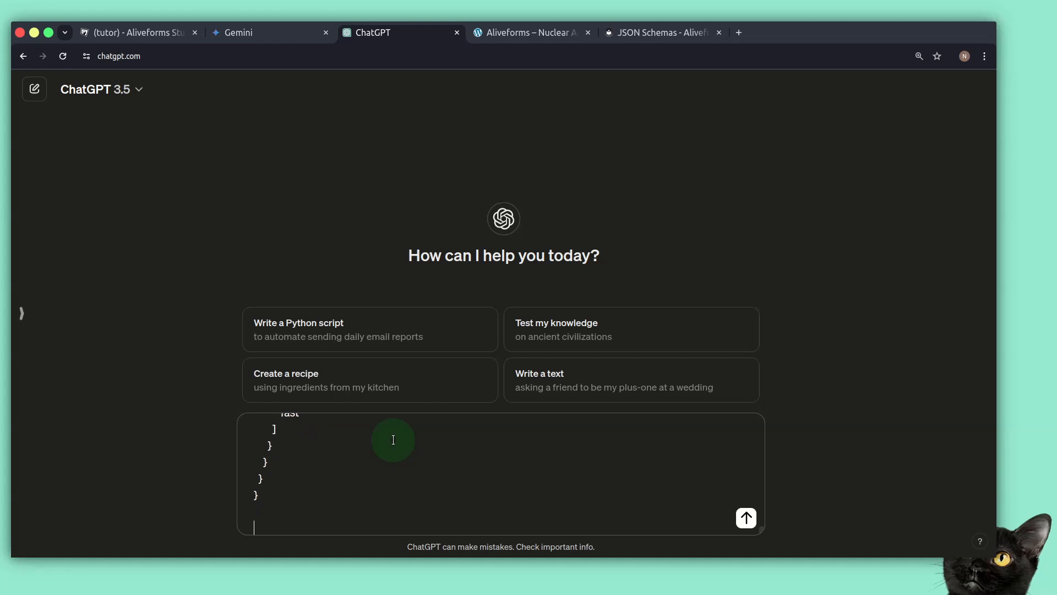
text(This is Aliveforms JSON schema for Ranked Quiz. memorize it.)
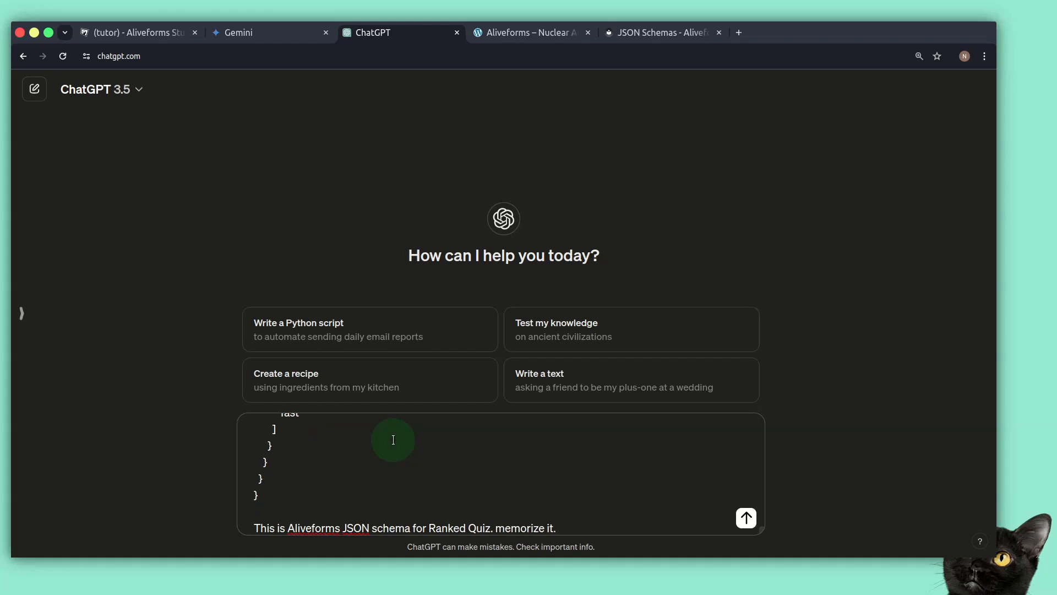
key(Return)
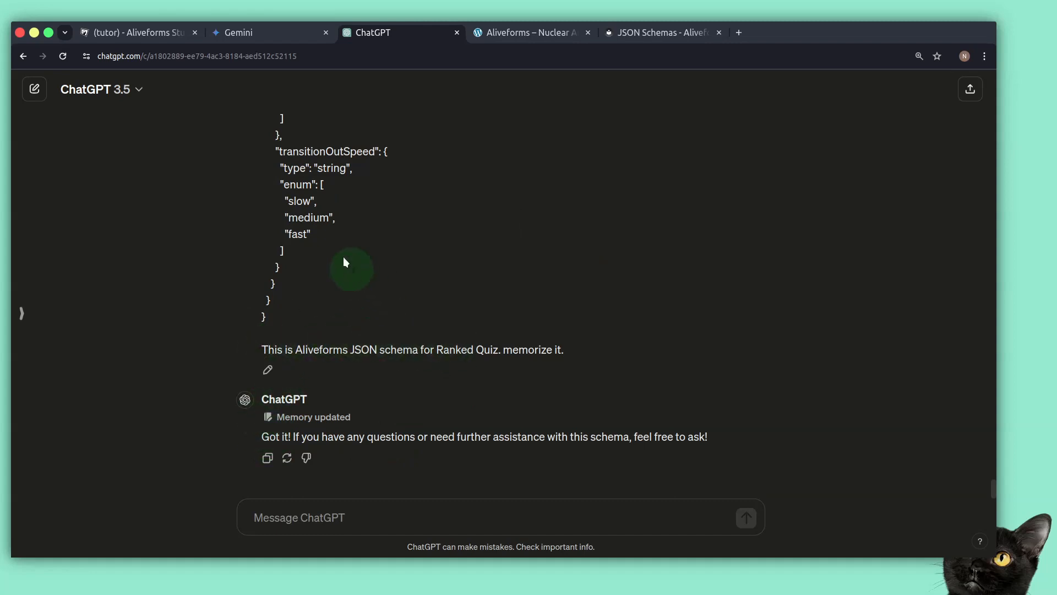
Switch to Gemini and submit the prompt "Create lord of the rings quiz. 10 questions, mcq, mark correct answer"
click(293, 35)
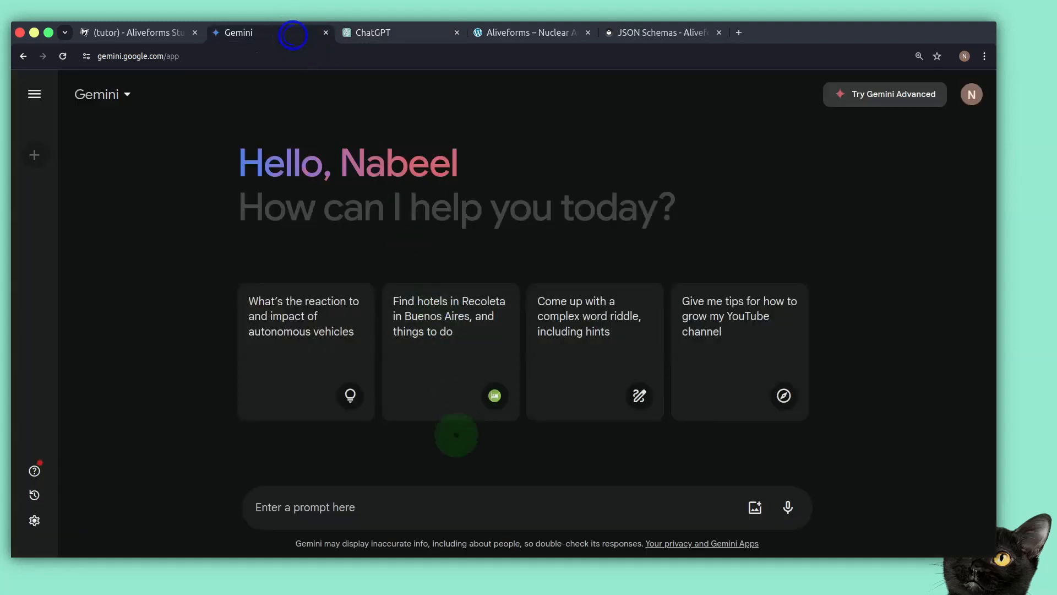
click(447, 490)
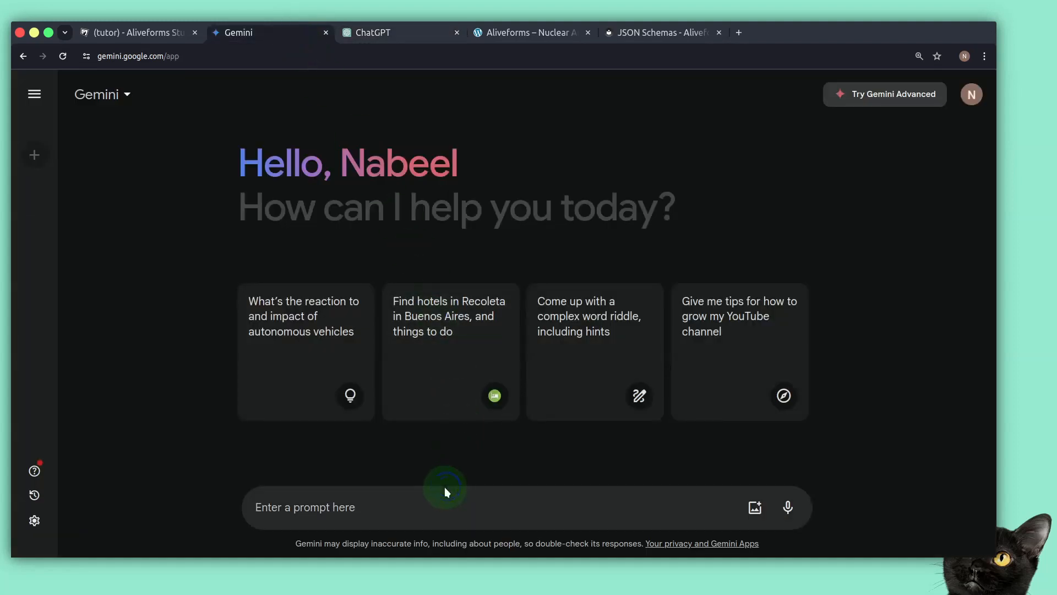
text(Create lord of the rings quiz. 10 questions, mcq, mark correct answer)
key(Return)
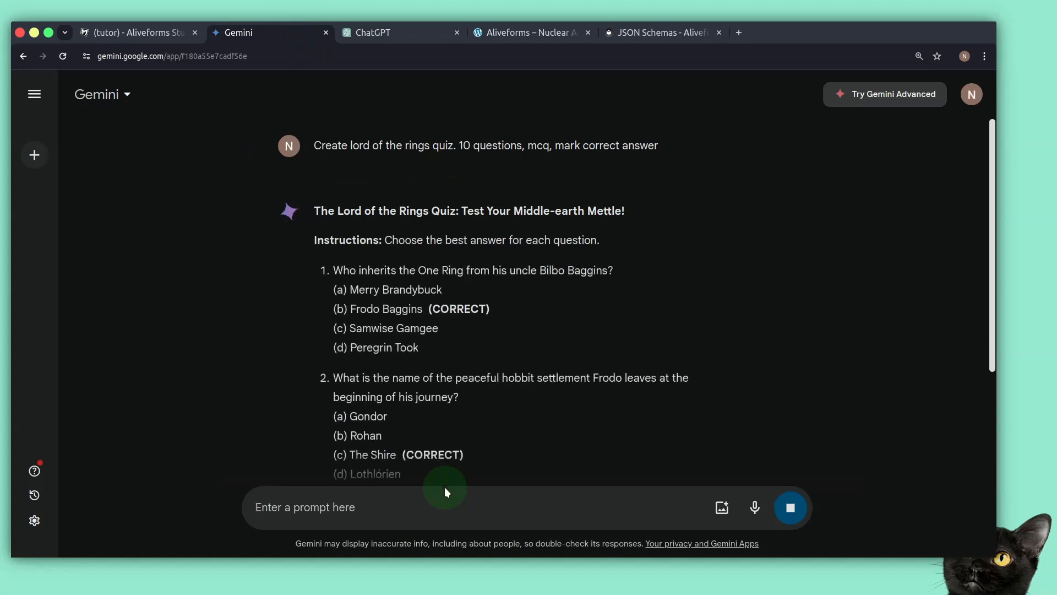
Copy Gemini's complete quiz response
scroll(385, 418, down, 15)
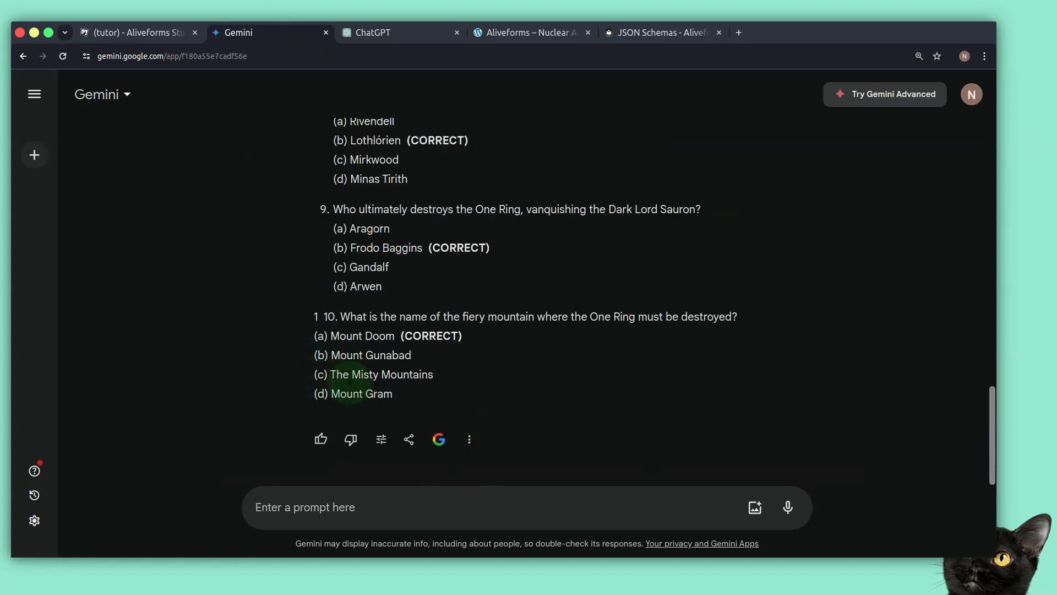
click(467, 439)
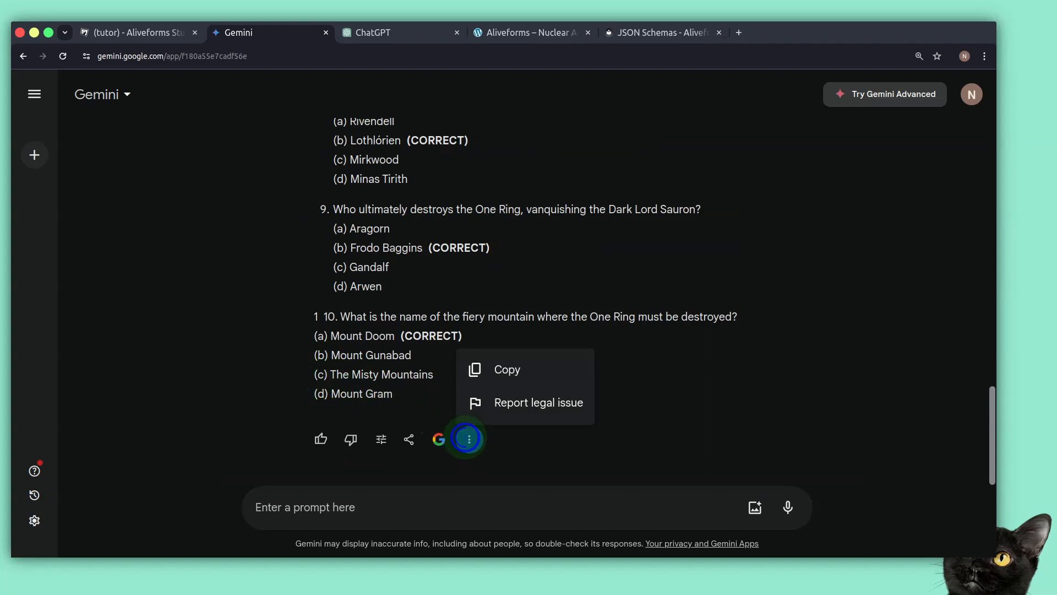
click(522, 372)
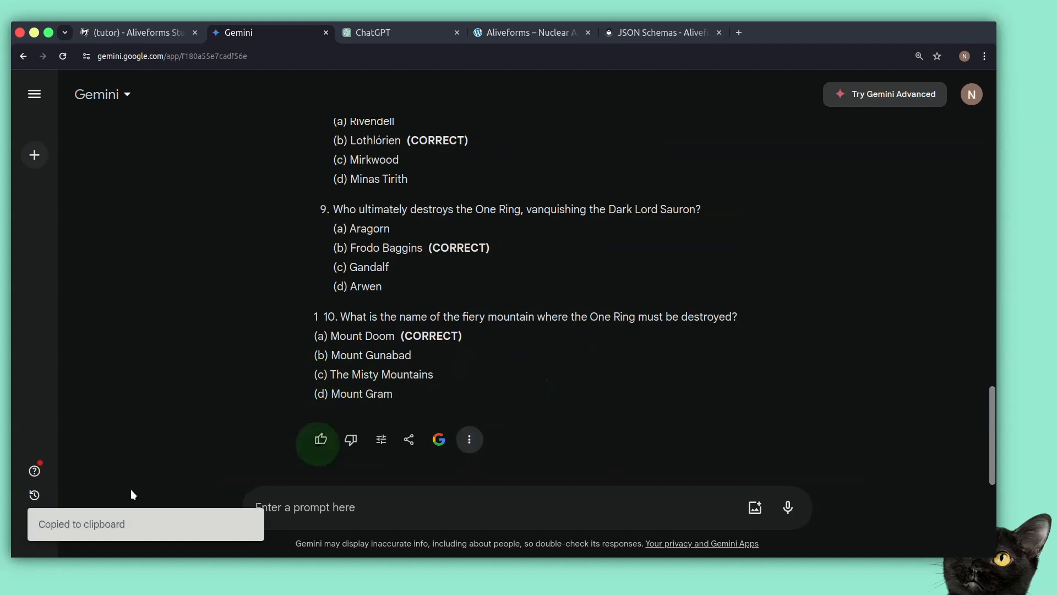
In ChatGPT, paste the quiz and send "create the quiz in JSON using Aliveforms JSON Schema for ranked quiz. each question has 10 marks"
click(399, 34)
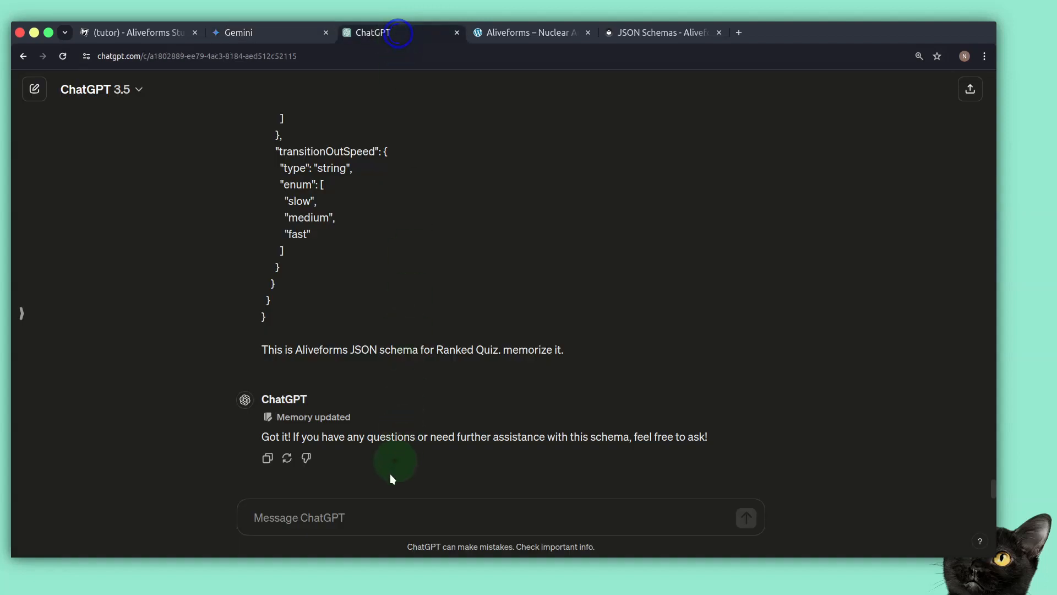
click(397, 526)
key(ctrl+v)
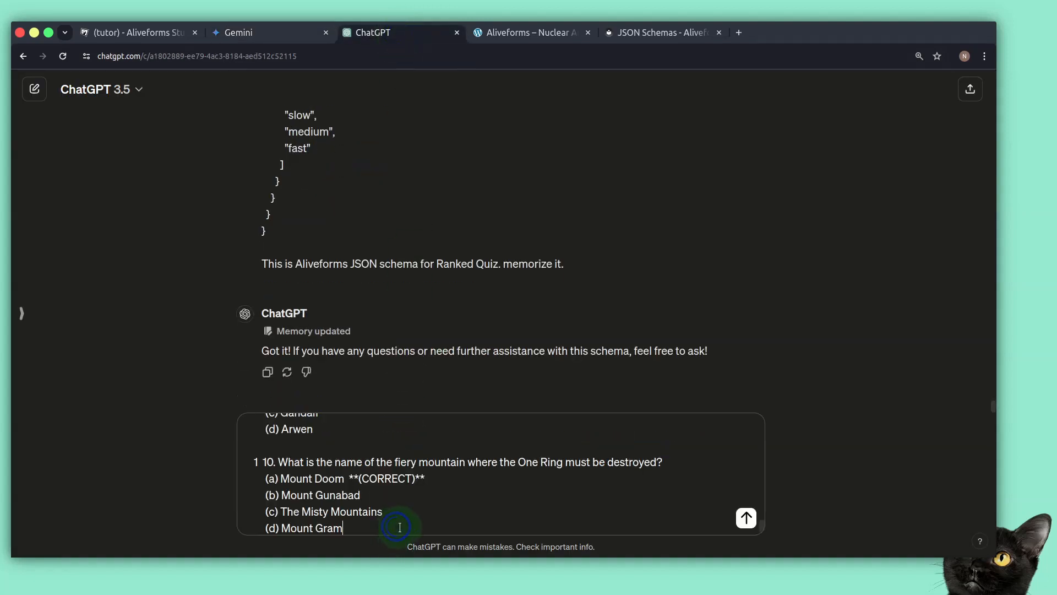
key(shift+Return)
key(shift+Return)
text(c)
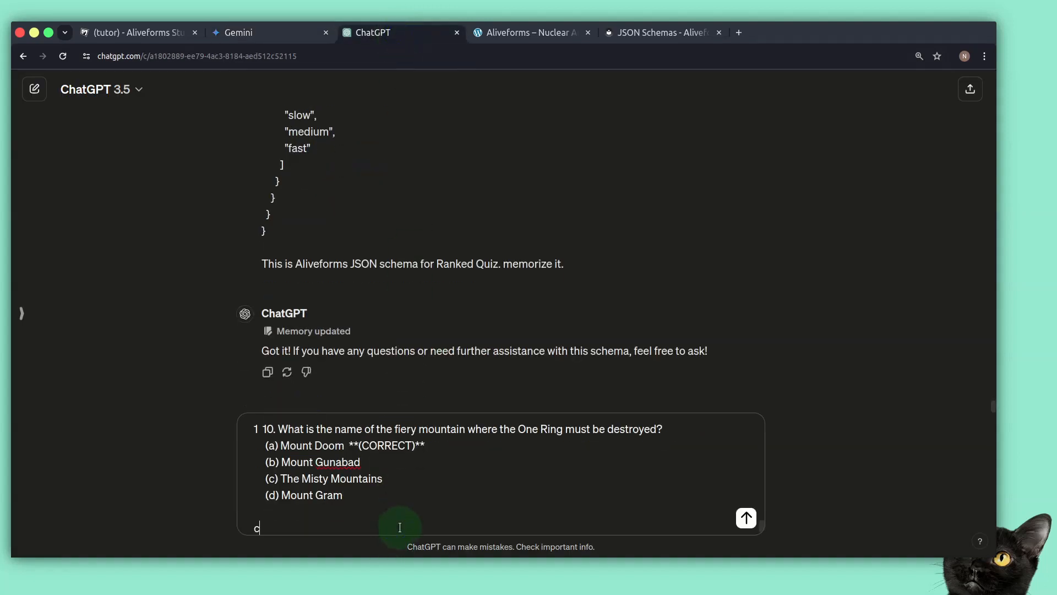
text(reate the quiz in JSON using )
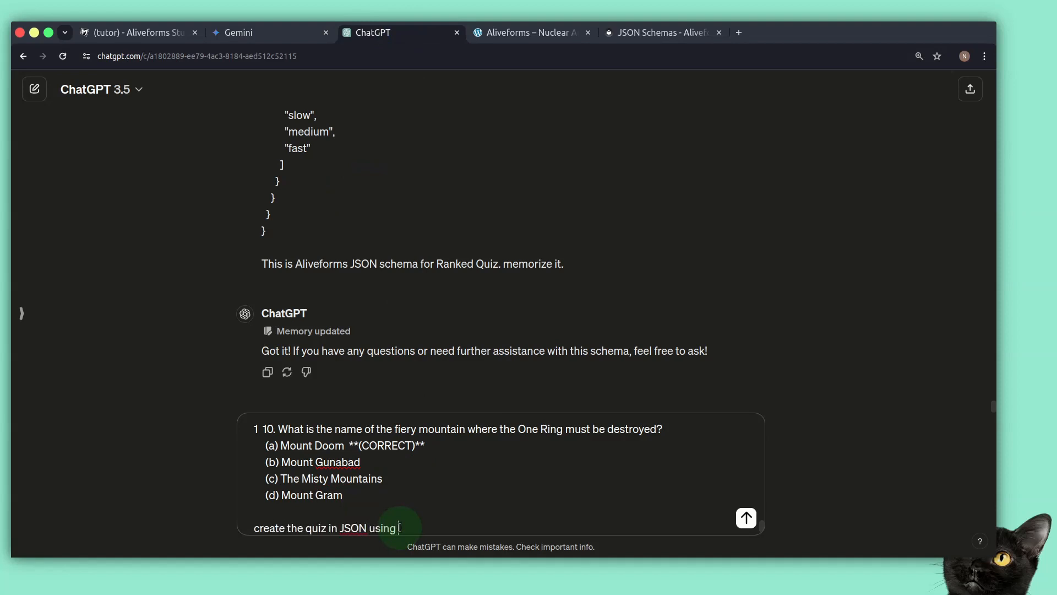
text(Aliveforms JSON Schema for ranked quiz. each question has 10 mra)
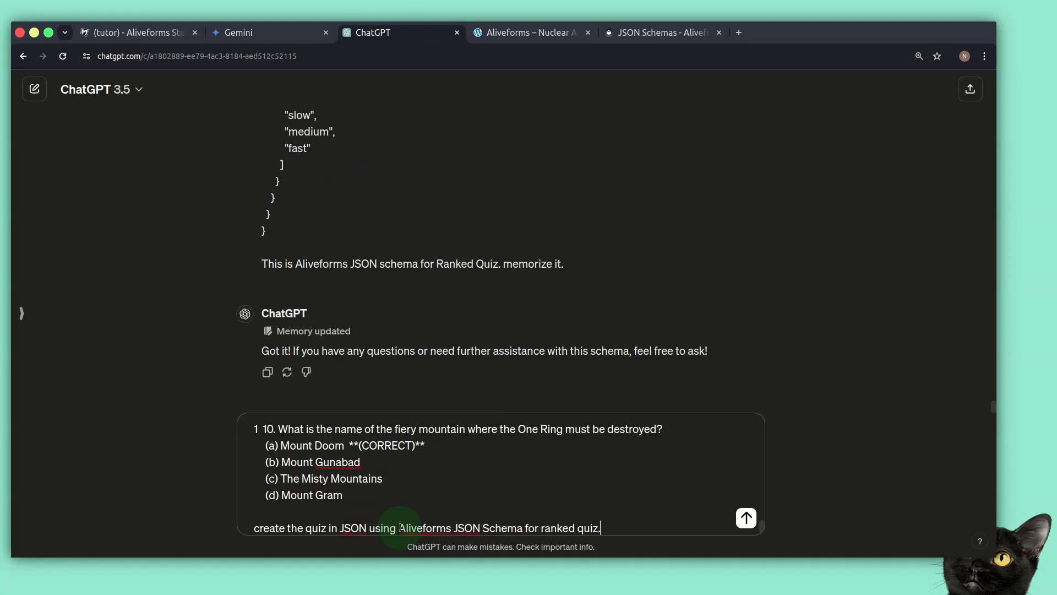
key(BackSpace)
key(BackSpace)
text(arks)
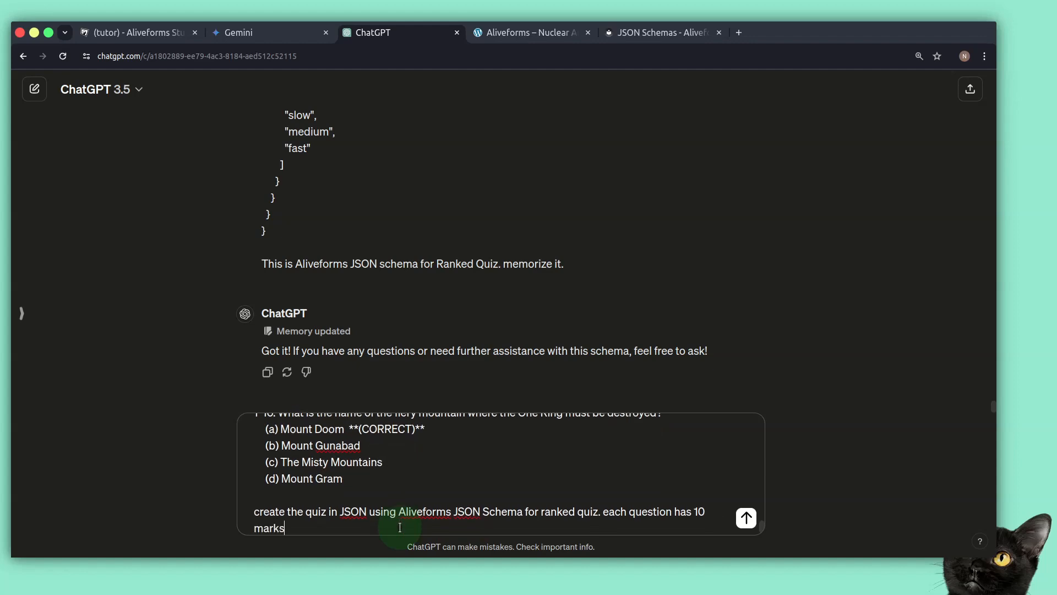
key(Return)
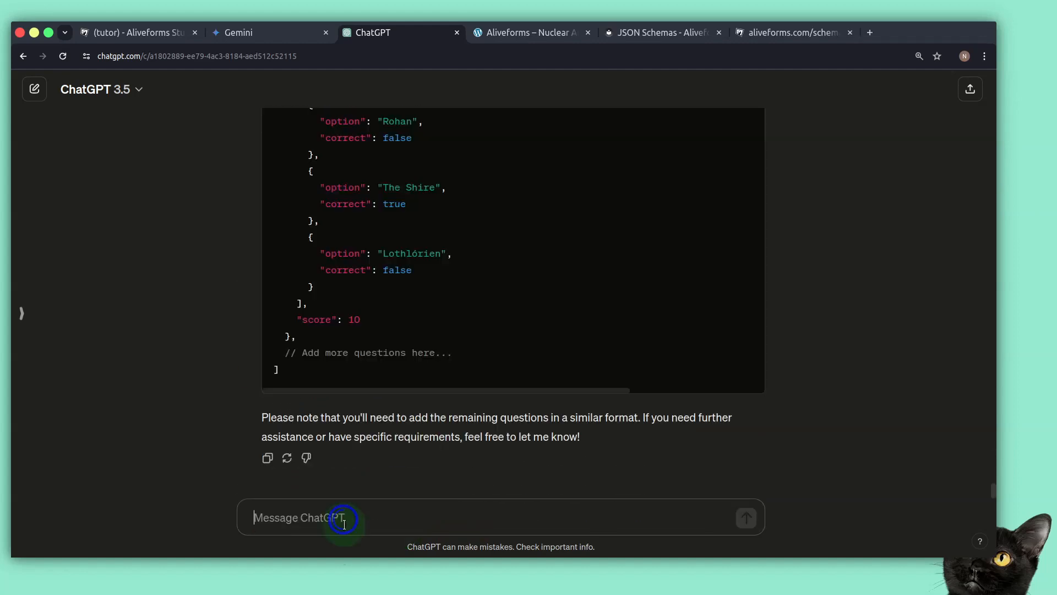
Send the follow-up request "create complete json"
text(make)
key(BackSpace)
key(BackSpace)
key(BackSpace)
key(BackSpace)
text(create )
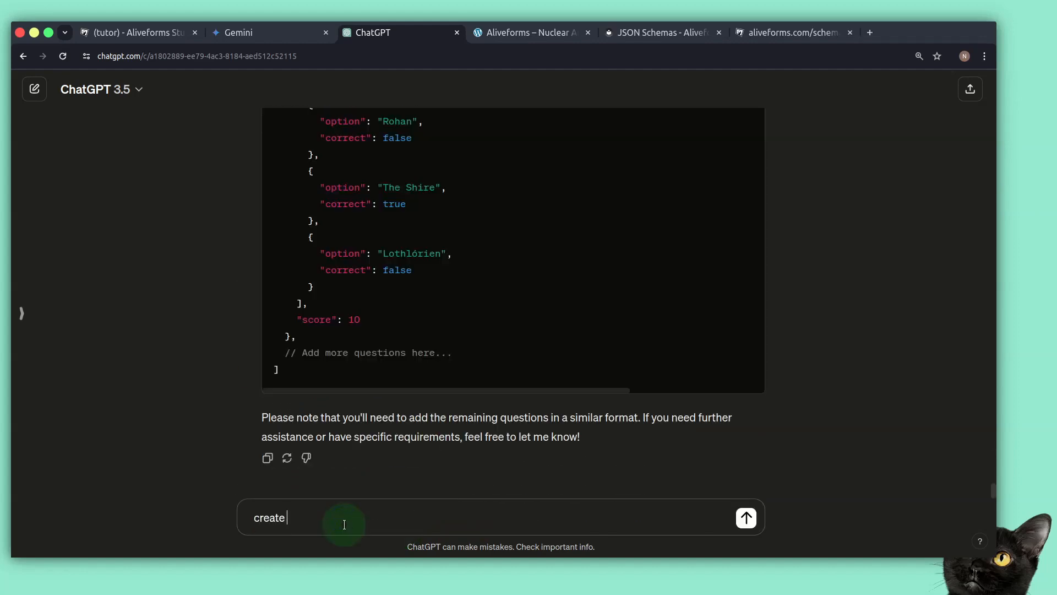
text(complete json)
key(Return)
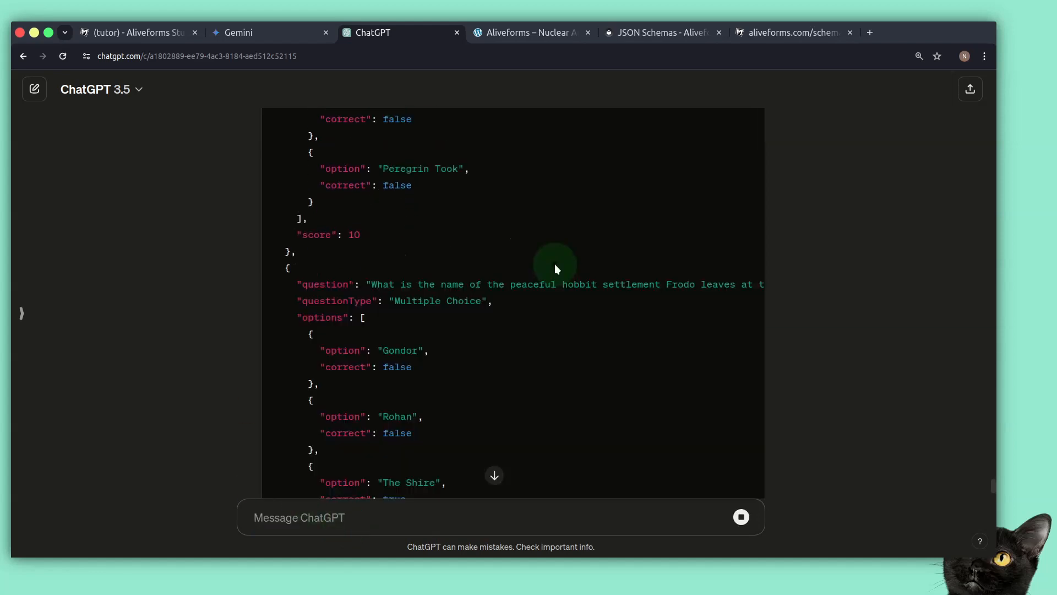
Scroll through the generated quiz JSON and copy the code block
scroll(567, 254, down, 5)
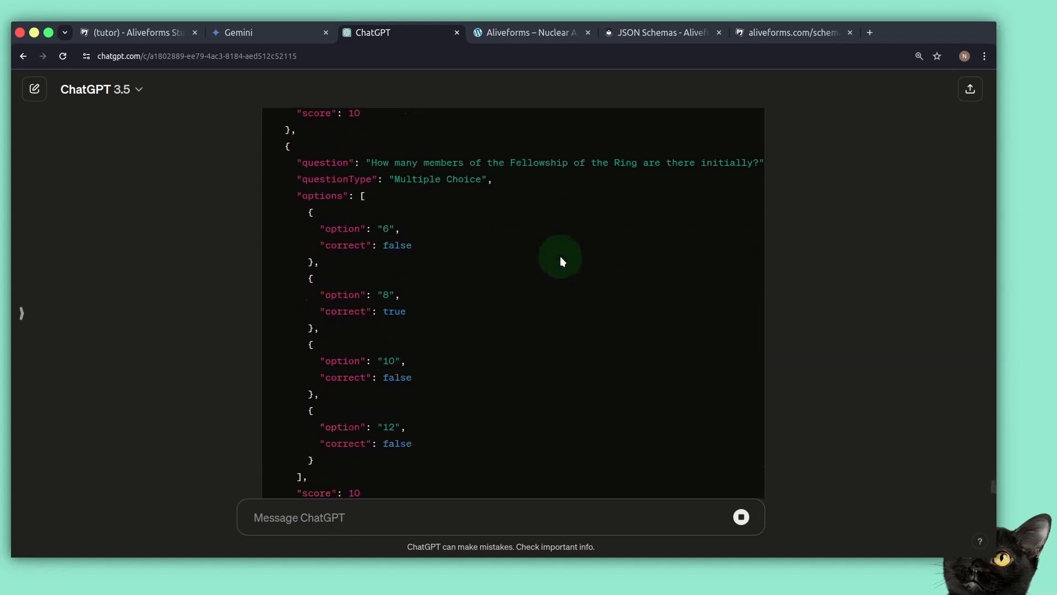
scroll(560, 256, down, 3)
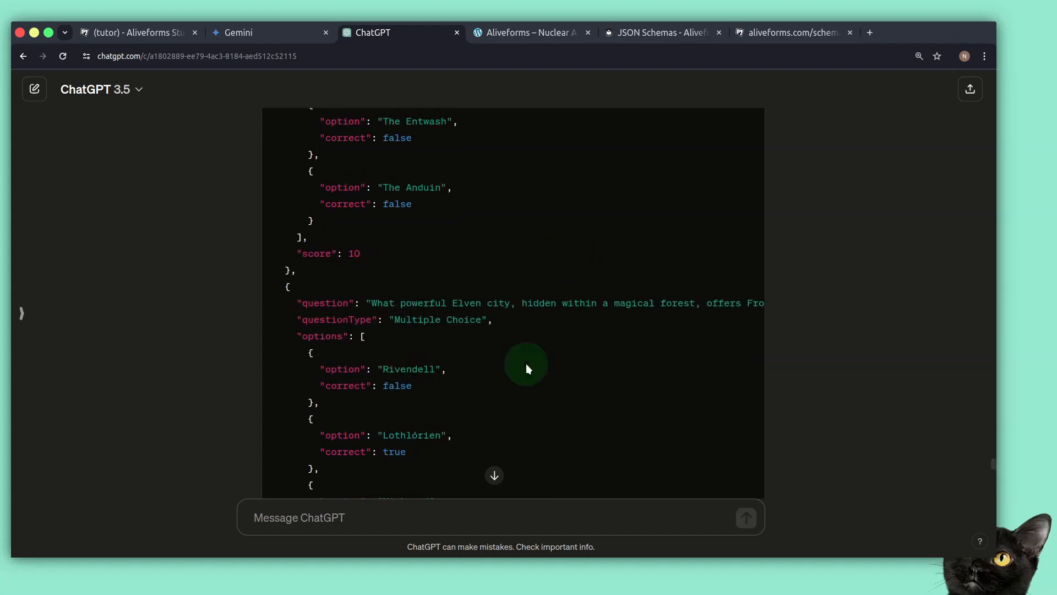
scroll(529, 362, up, 16)
scroll(562, 349, up, 15)
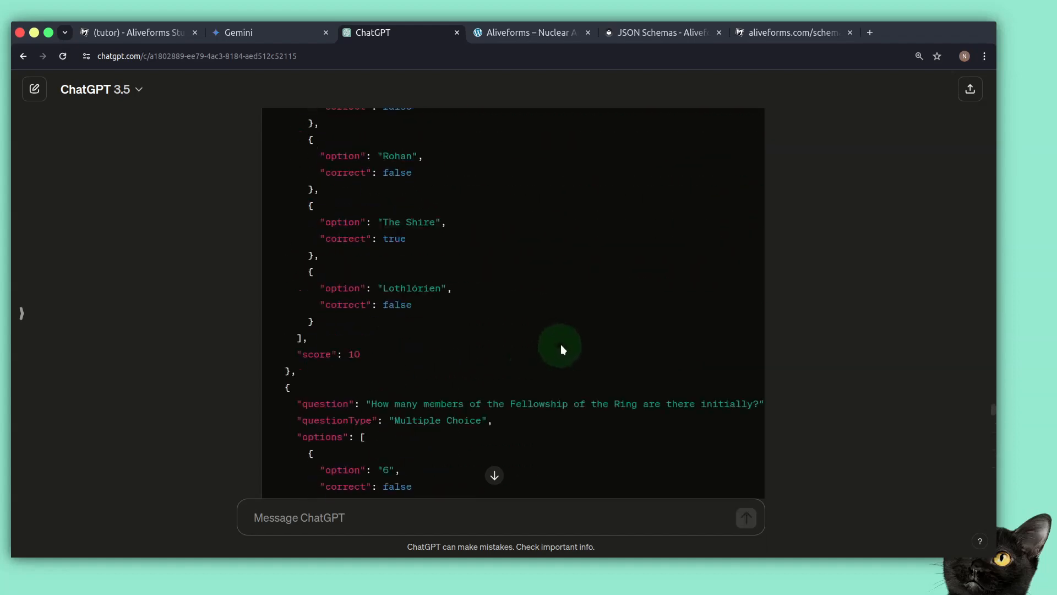
scroll(749, 352, down, 3)
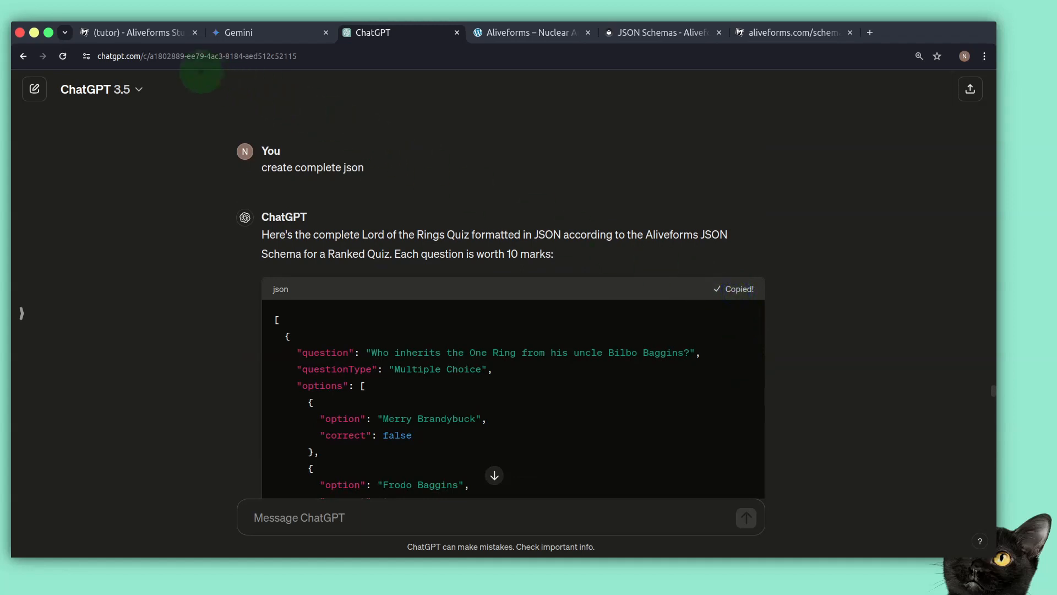
Return to the Aliveforms JSON editor and replace its contents with the pasted quiz JSON
click(156, 33)
click(200, 165)
key(ctrl+a)
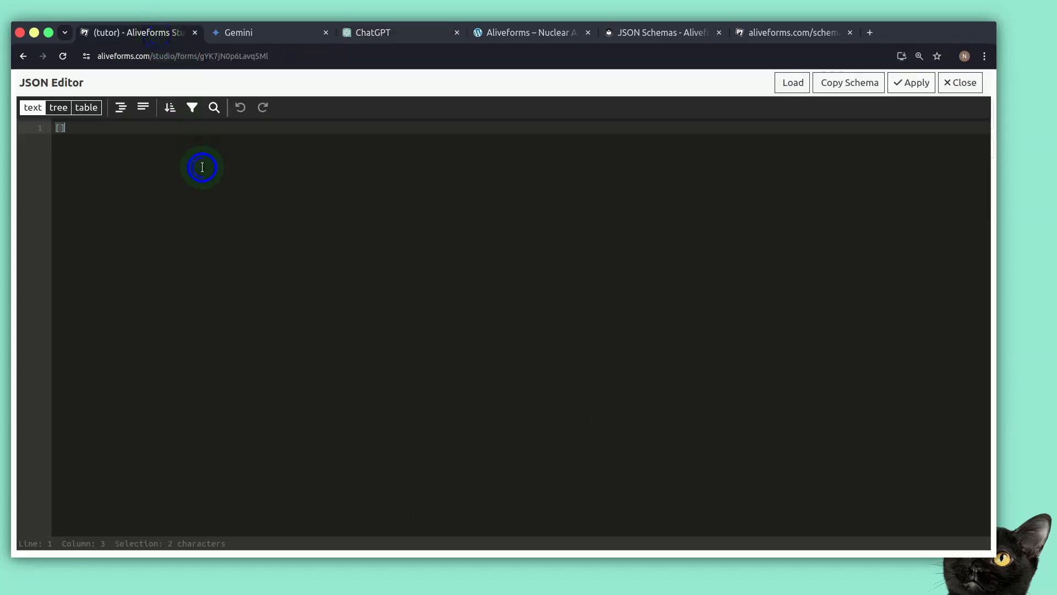
key(Delete)
key(ctrl+v)
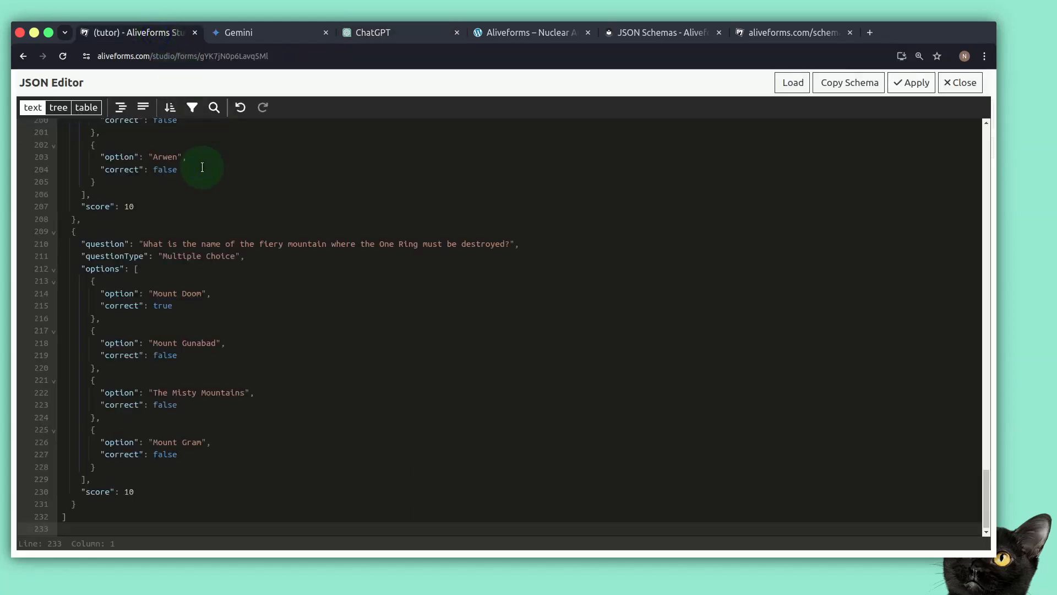
Apply the pasted quiz JSON to the form and save it
click(897, 83)
click(937, 117)
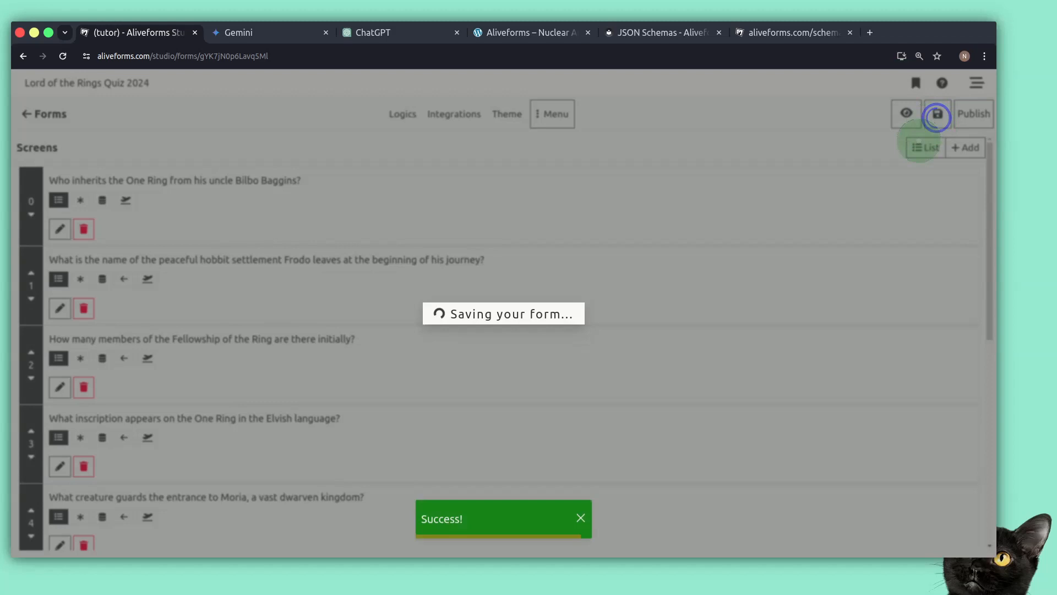
click(439, 270)
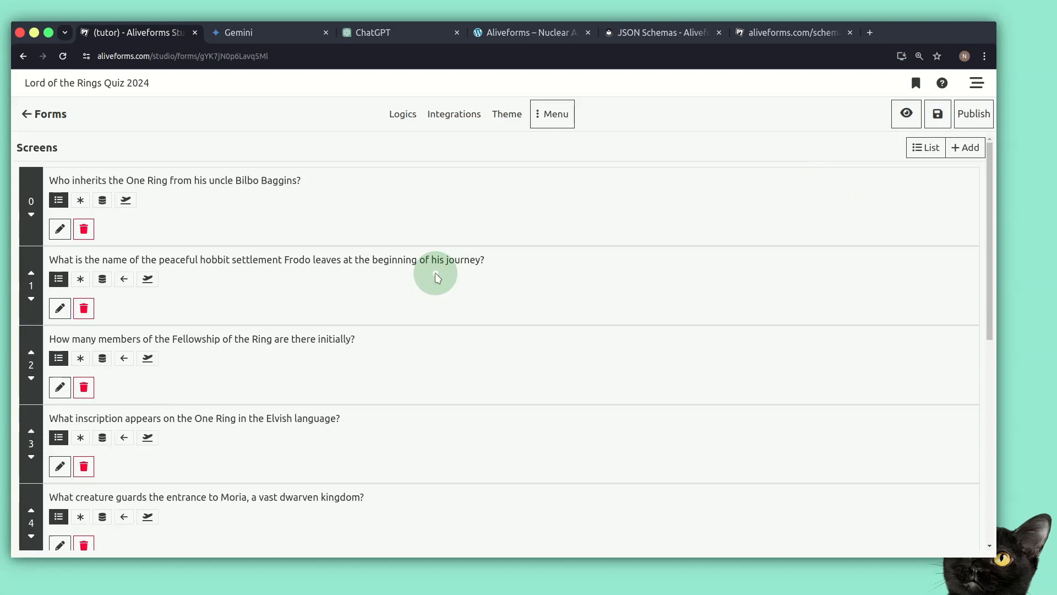
Add a Text Input screen titled "Please enter your name for scoreboard."
click(958, 149)
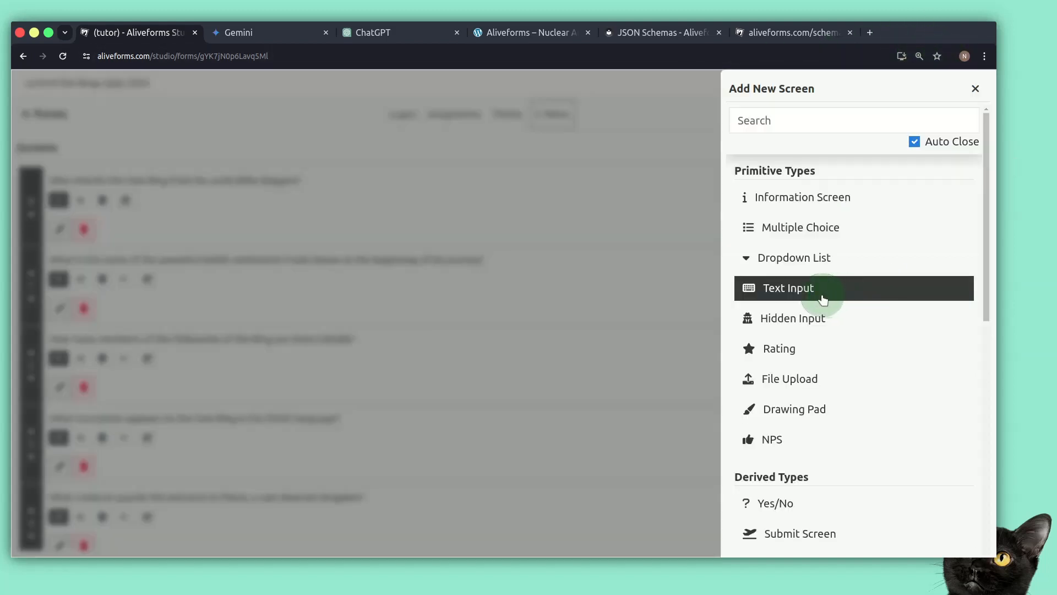
click(821, 297)
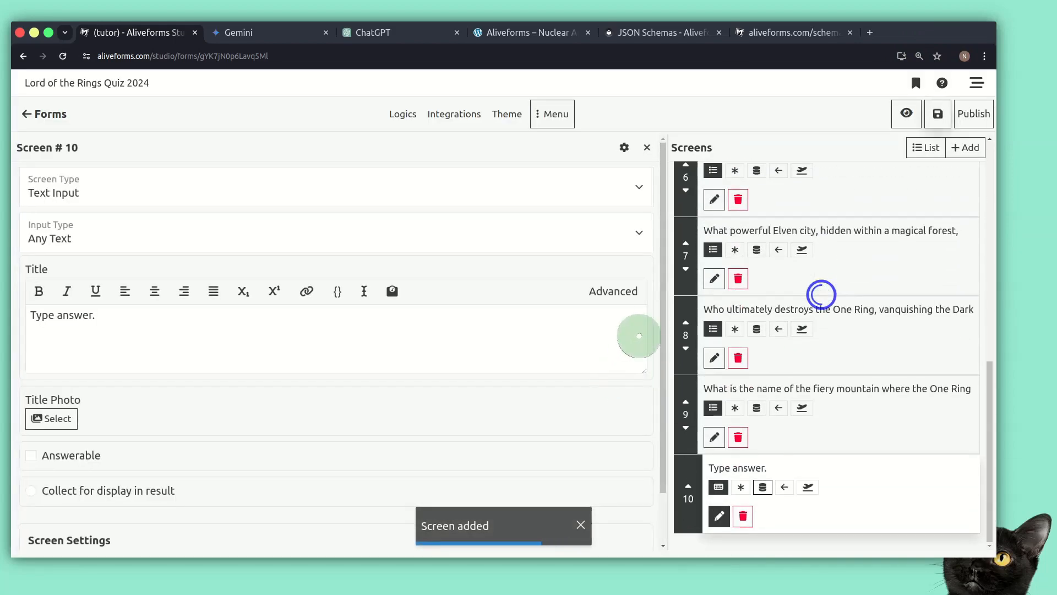
drag(660, 342, 656, 398)
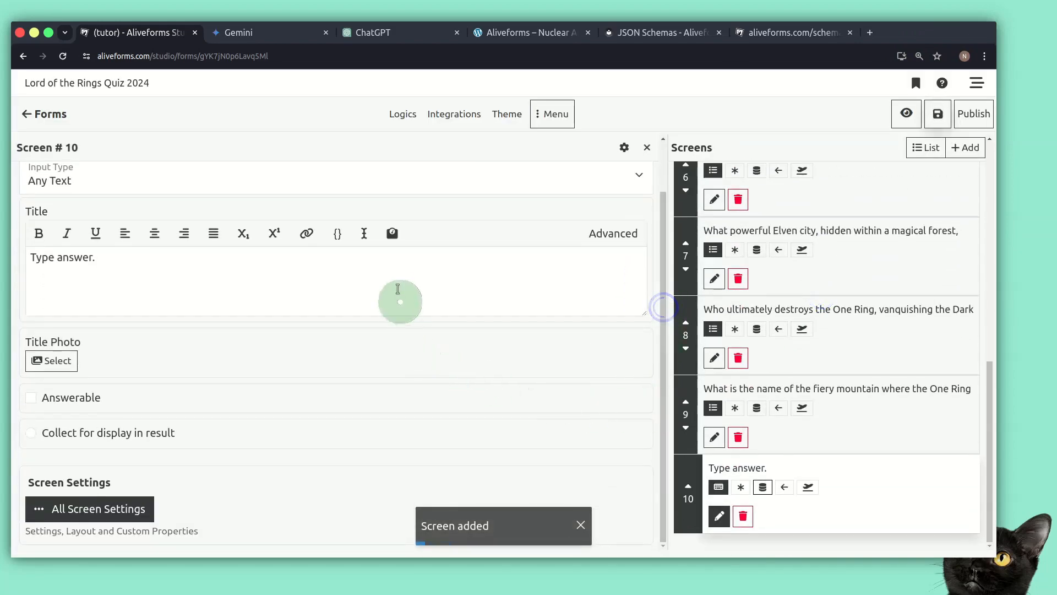
triple_click(397, 289)
text(Please)
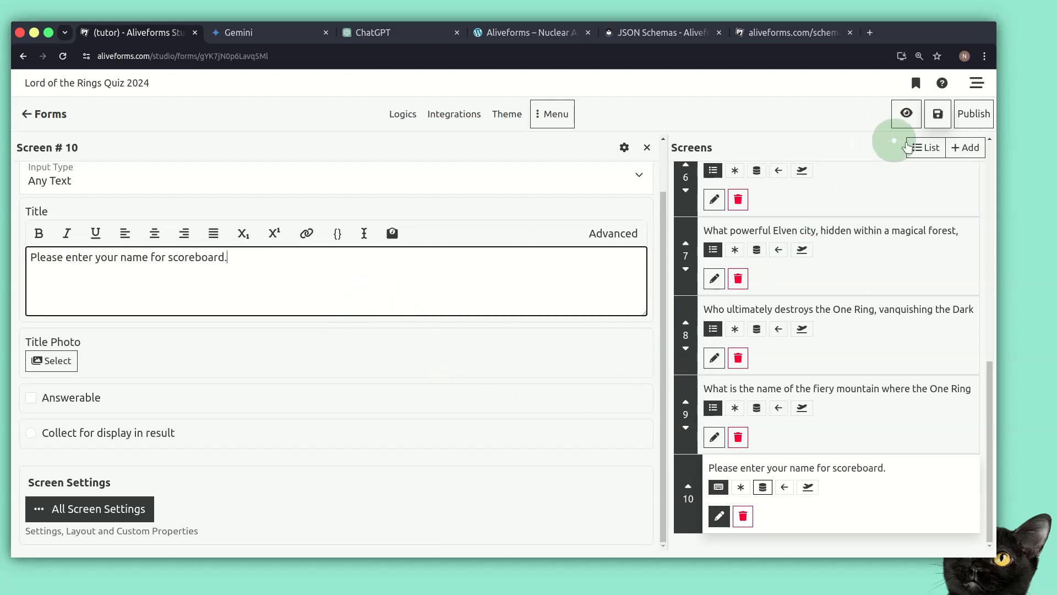
Move the name screen to the first position in the screen order and open it for editing
click(907, 147)
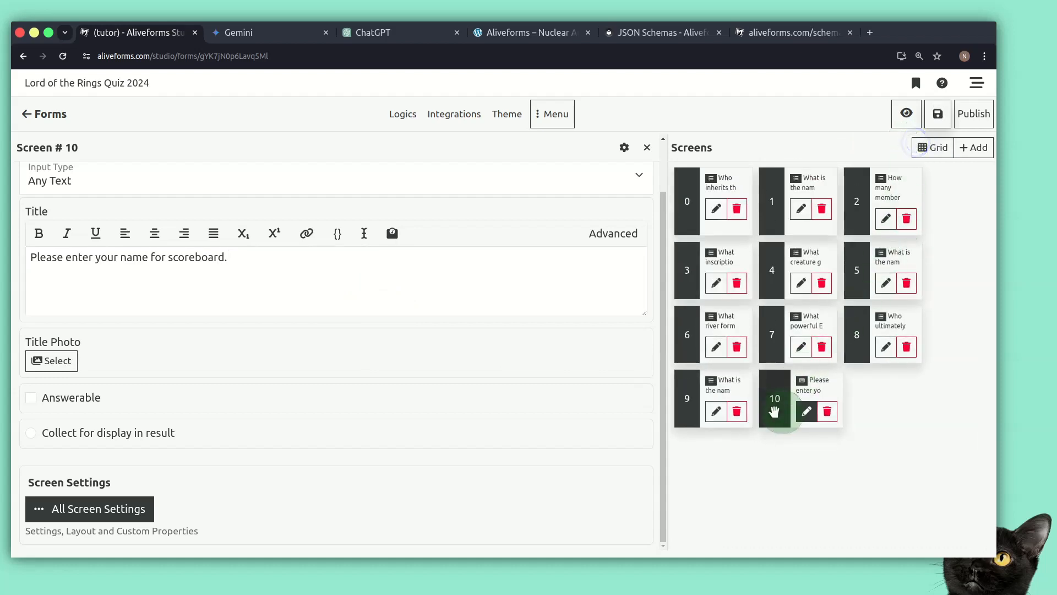
drag(774, 410, 686, 210)
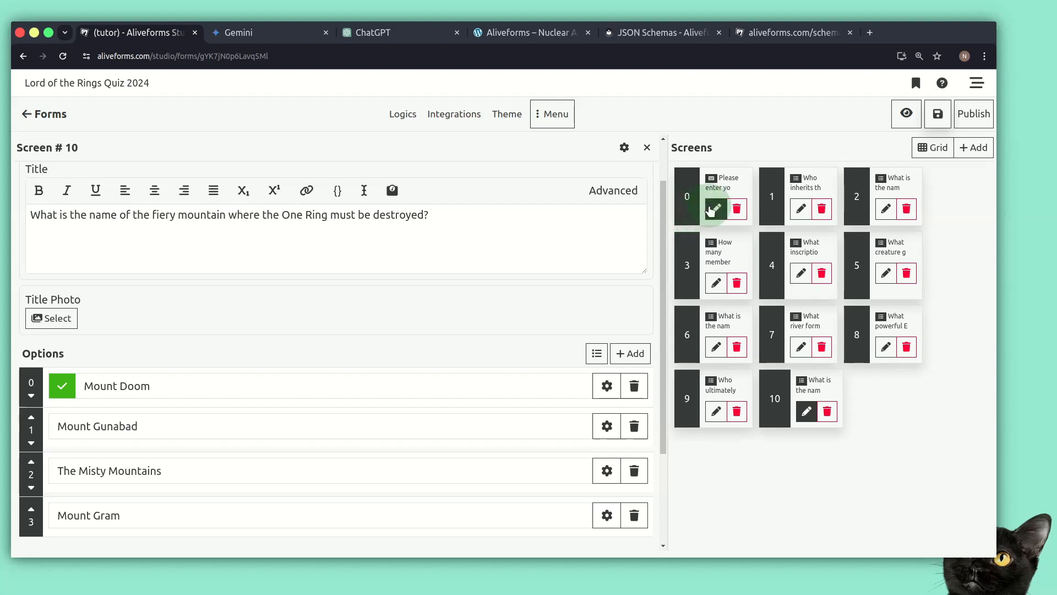
click(714, 209)
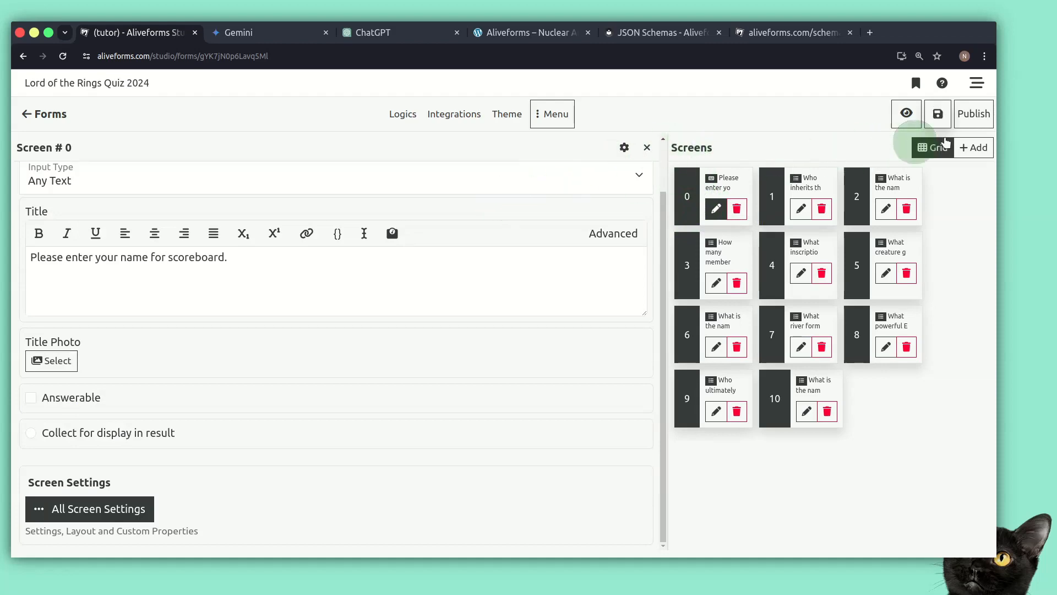
Make the name screen required, store its answer, and enable Collect for display in result
click(934, 147)
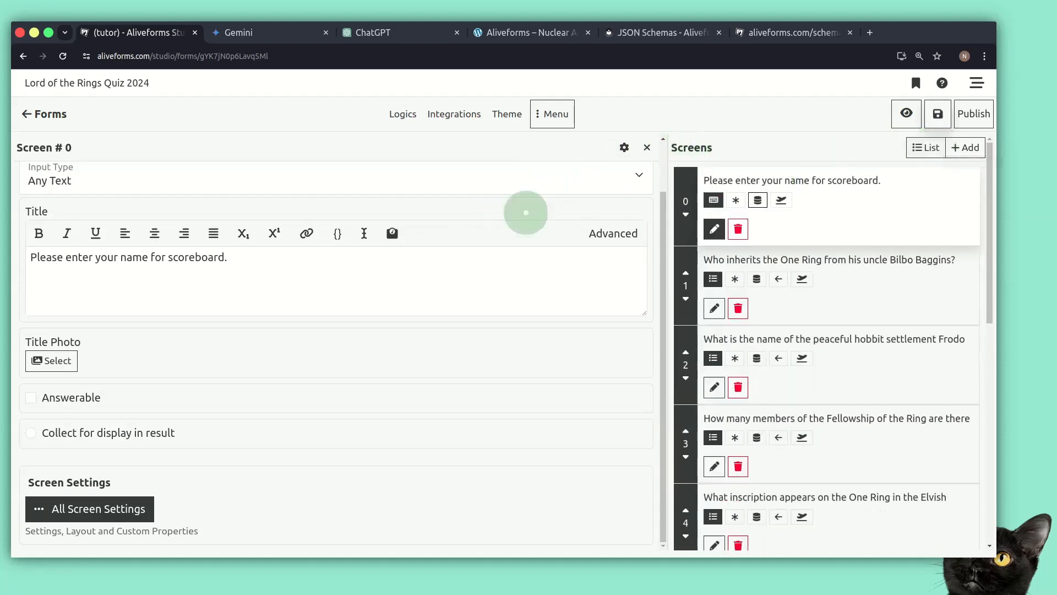
click(736, 201)
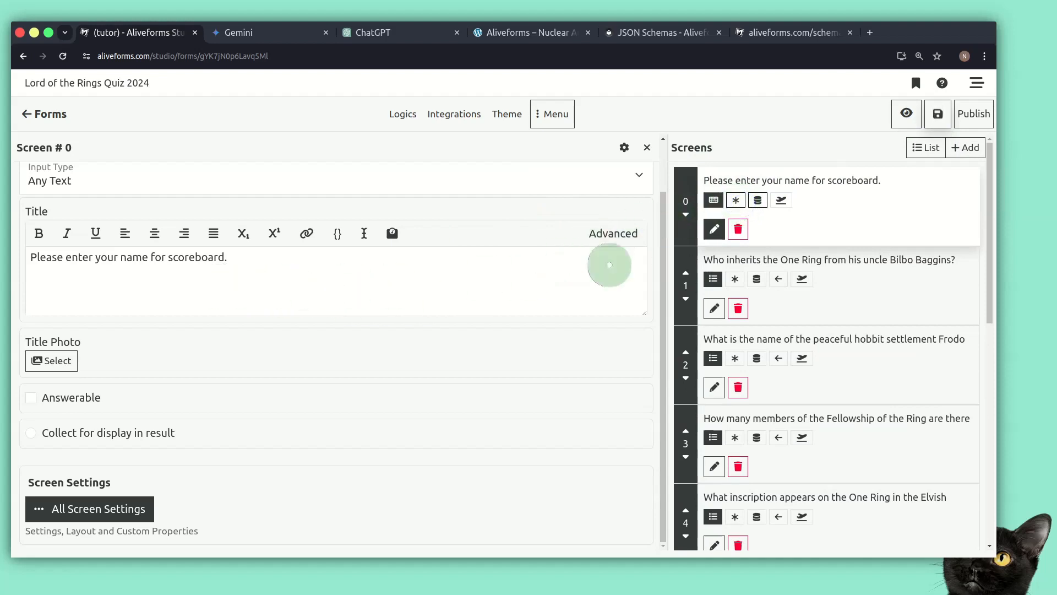
click(757, 204)
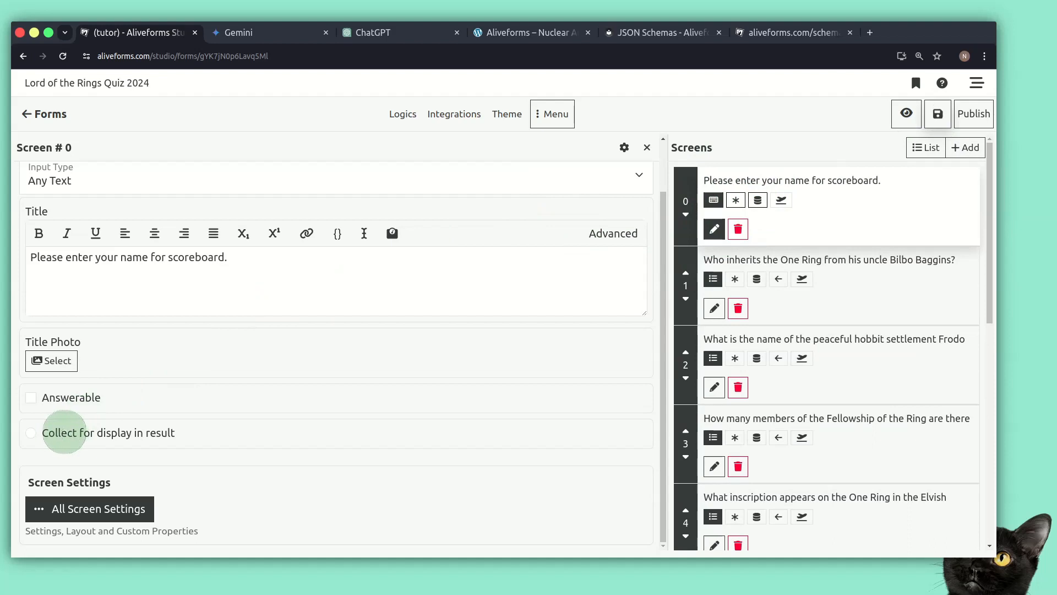
click(31, 434)
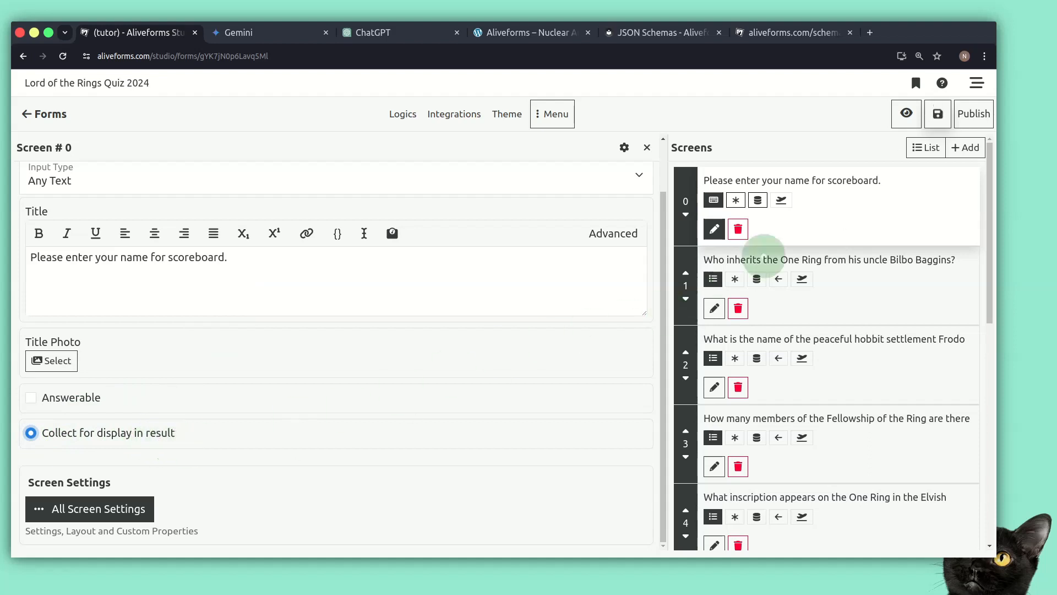
Save the form and publish it
click(937, 116)
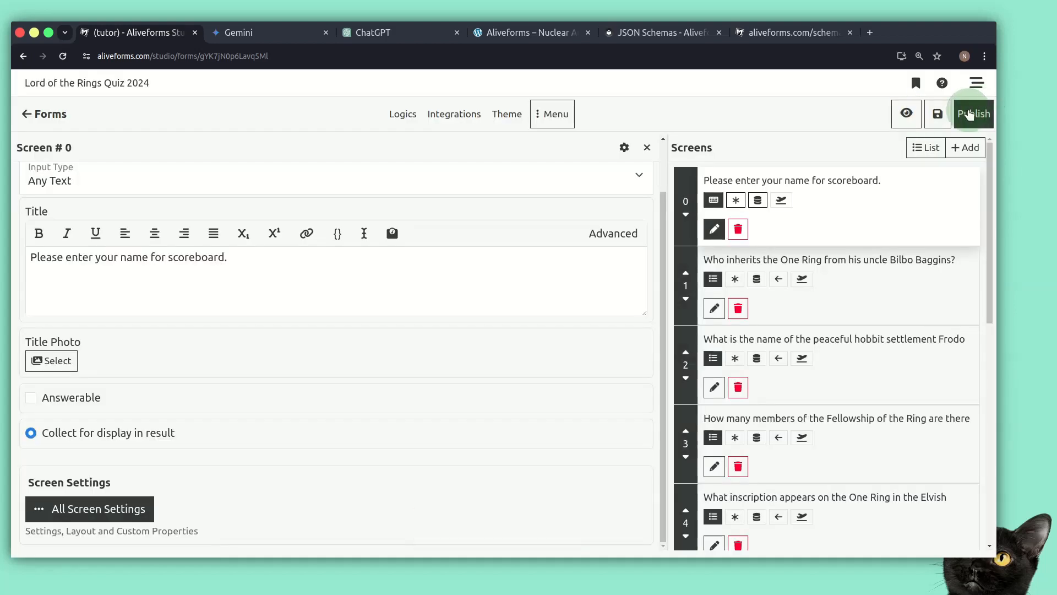
click(970, 114)
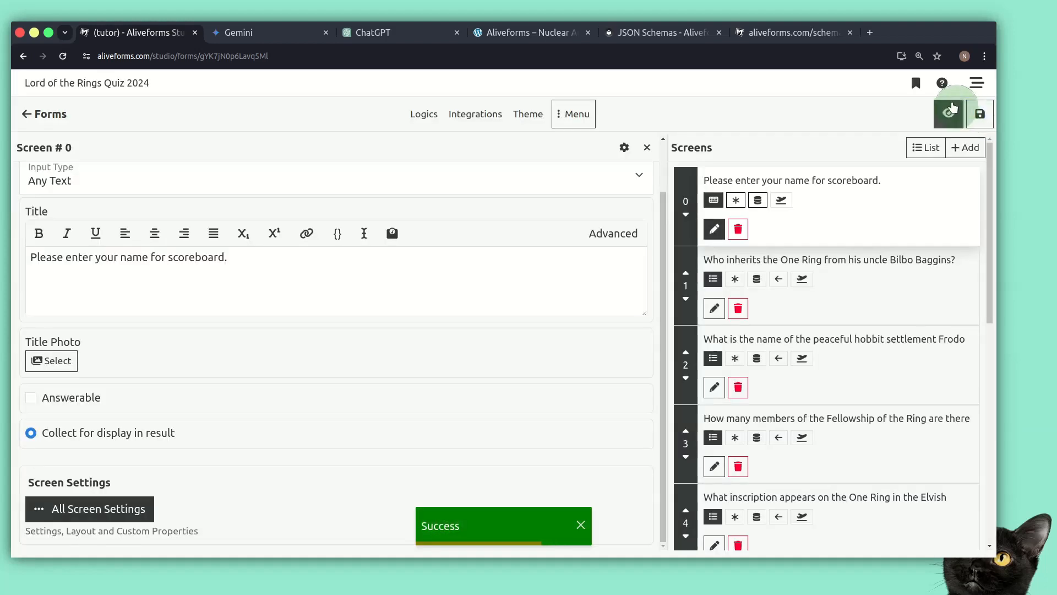
Open the live form and submit a player name on the first screen
click(948, 114)
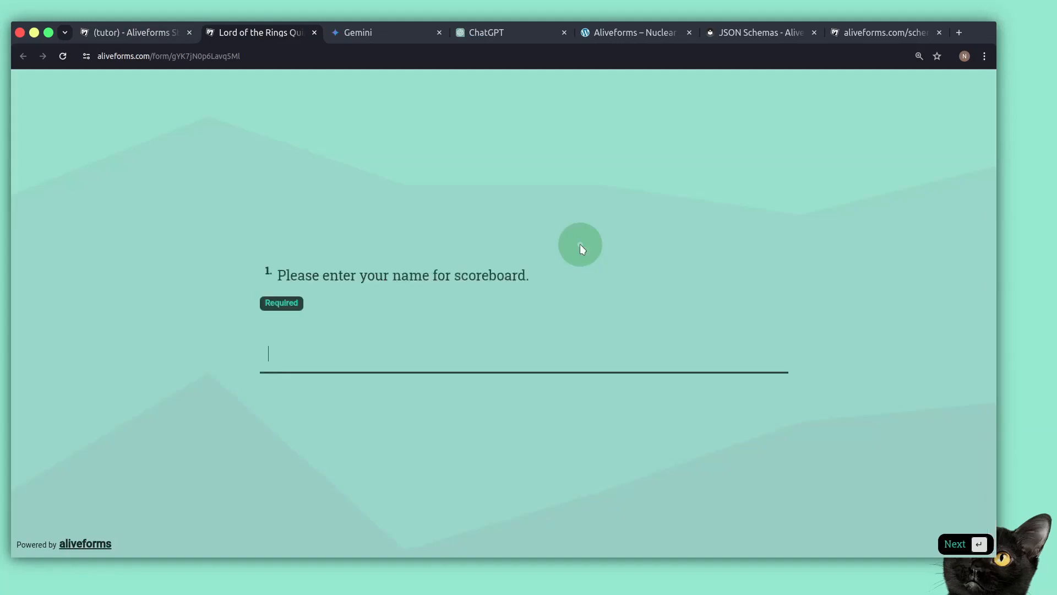
text(Nabeel)
key(Return)
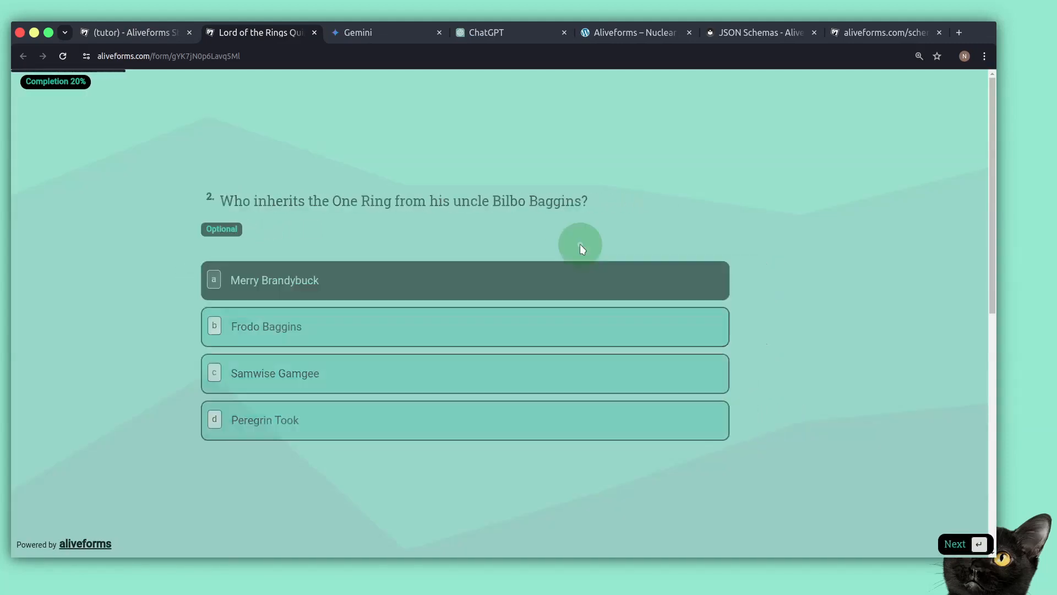
Answer each quiz question by choosing an option until the quiz is completed
key(c)
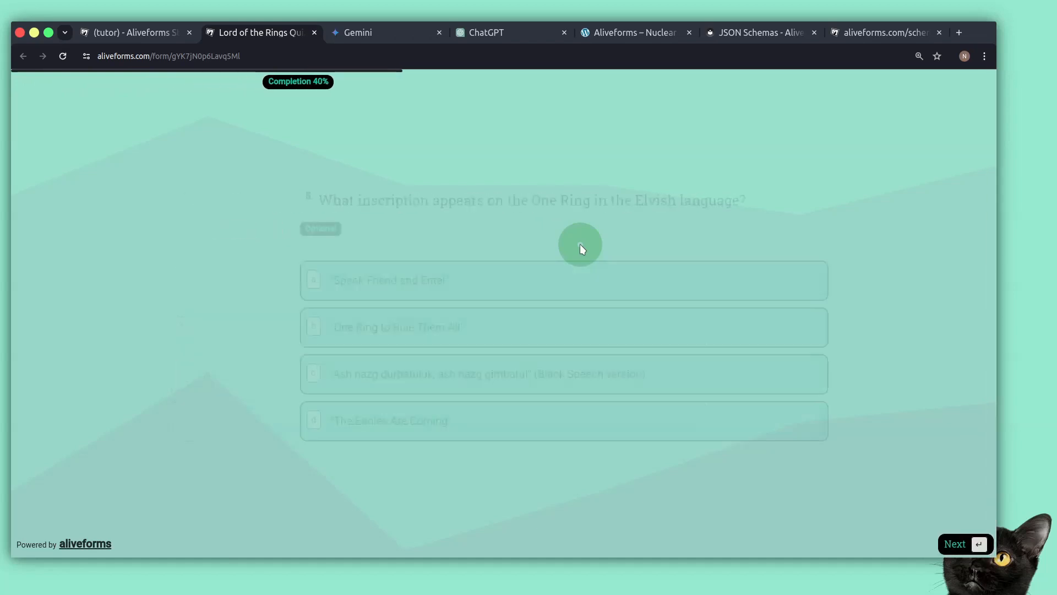
key(a)
key(c)
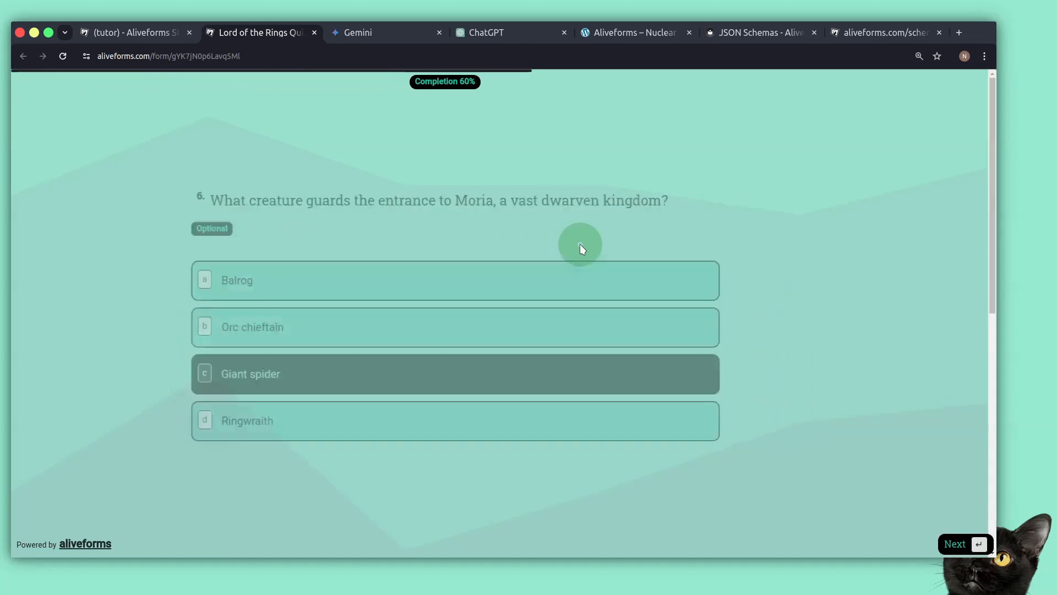
key(a)
key(c)
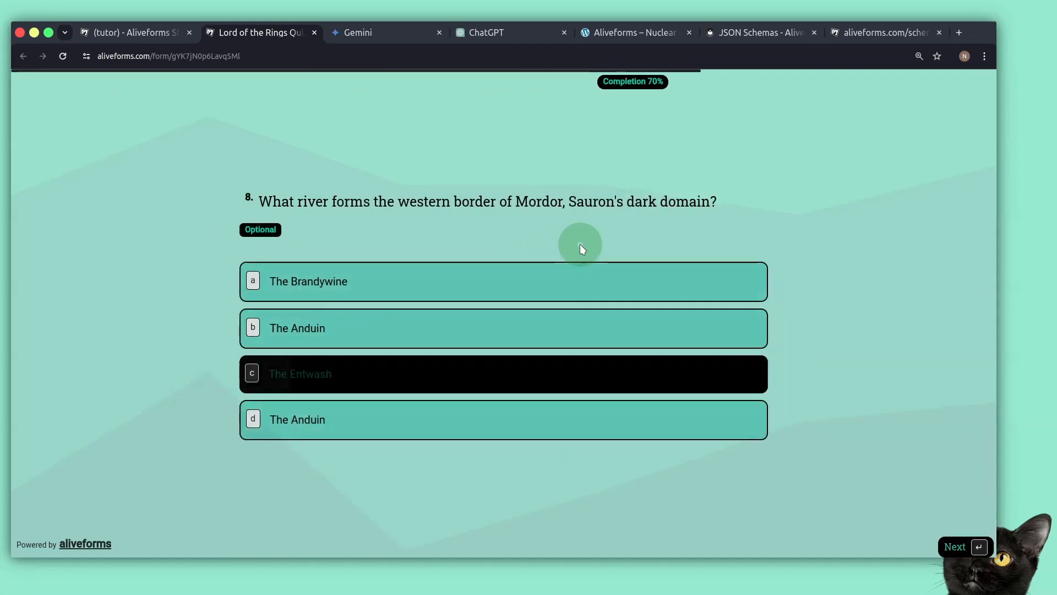
key(a)
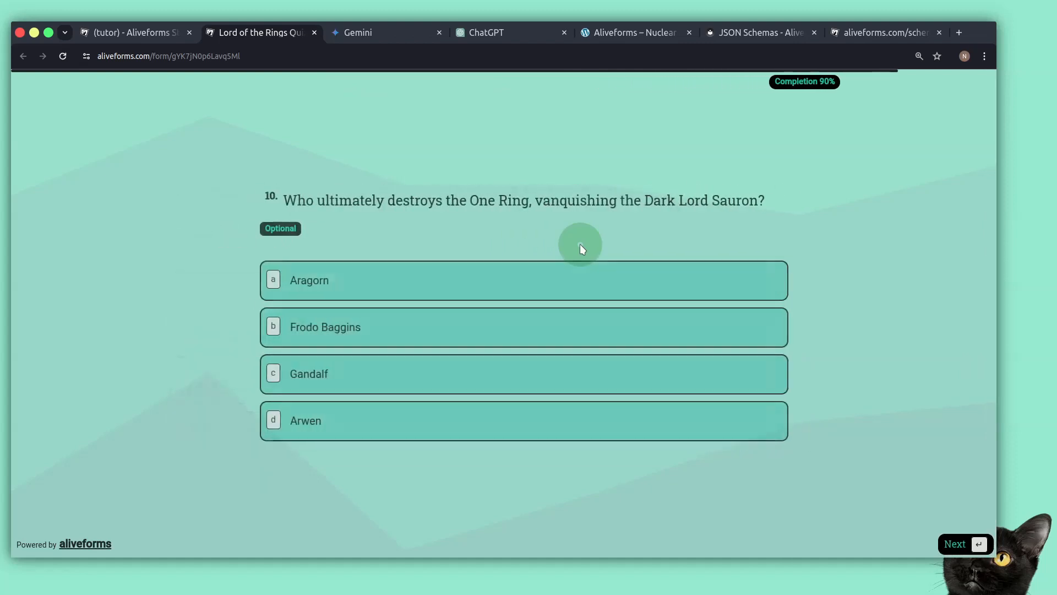
key(c)
key(a)
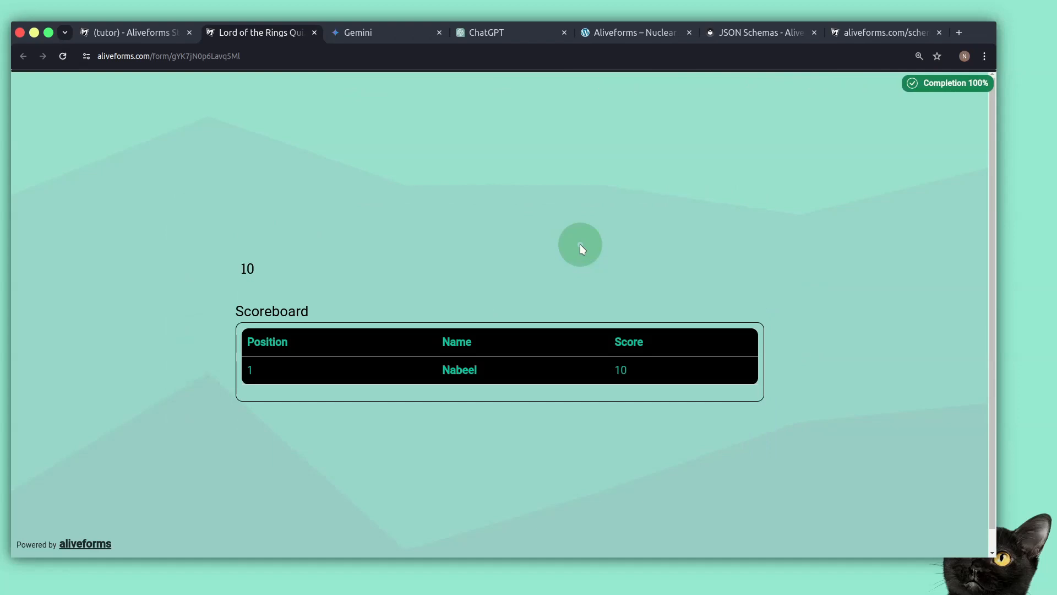
Examine the final score and the scoreboard table
click(236, 282)
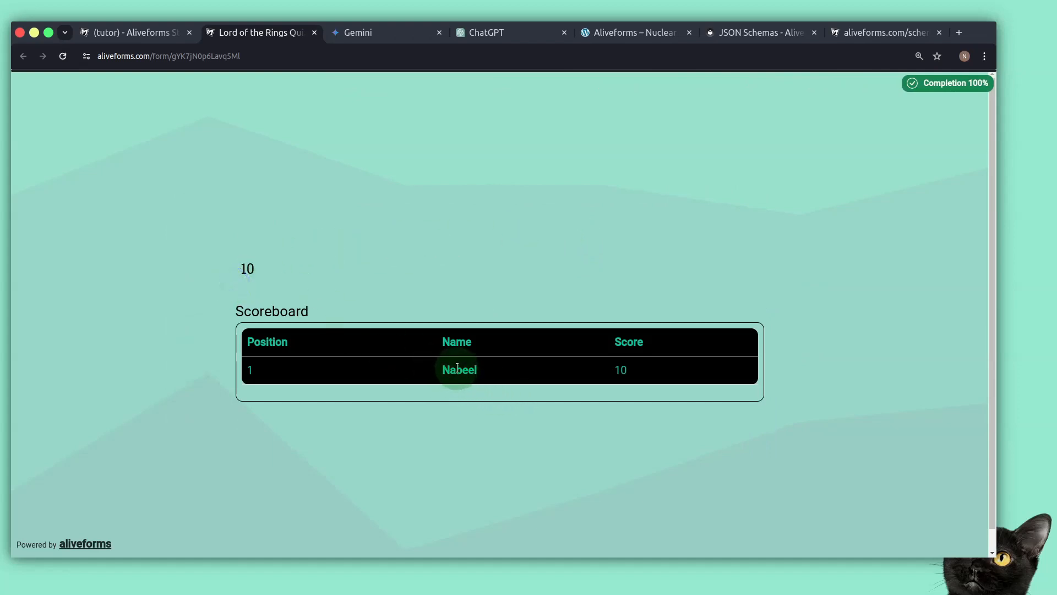
drag(455, 373, 608, 377)
click(501, 378)
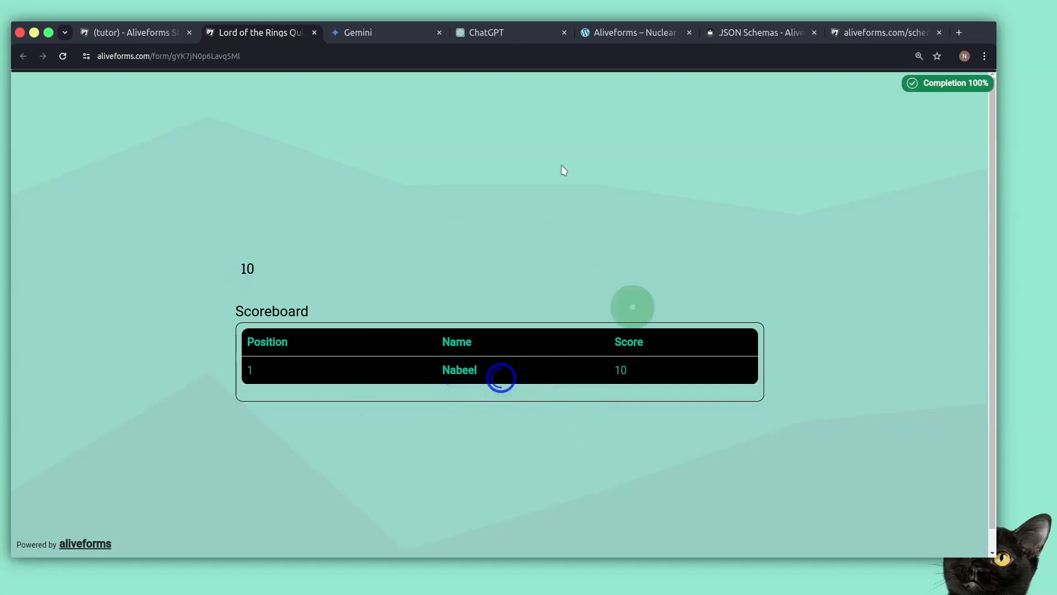